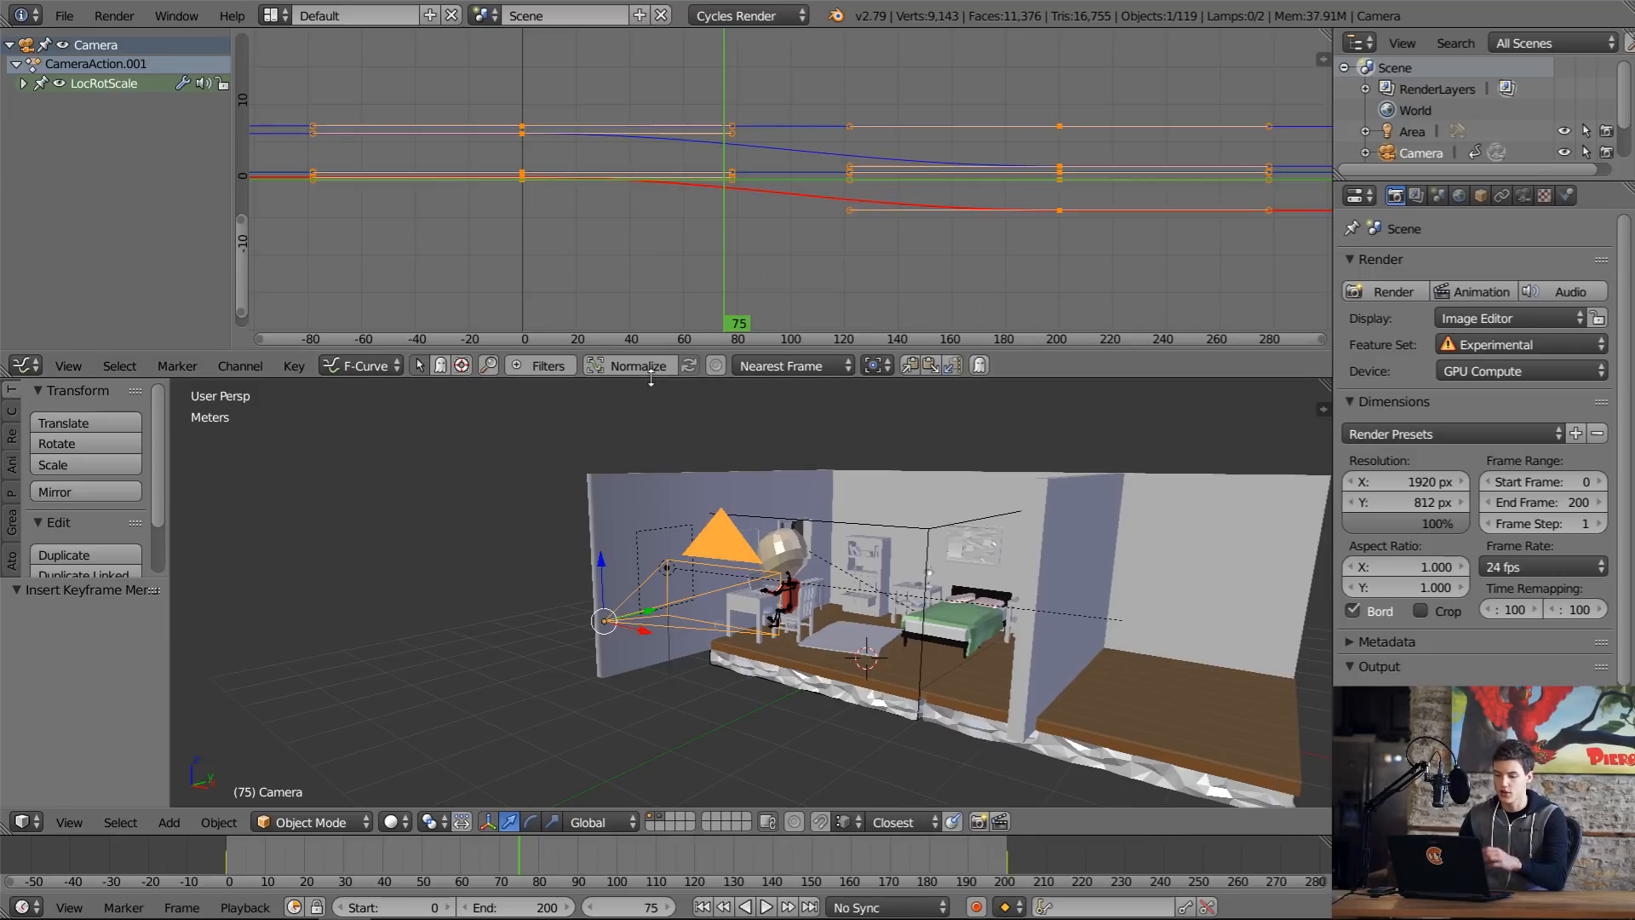
Step: Expand the camera's LocRotScale channels and hide the X, Y and Z Scale curves in the graph
{"action": "middle_click_drag", "start_coordinate": [823, 602], "coordinate": [835, 547]}
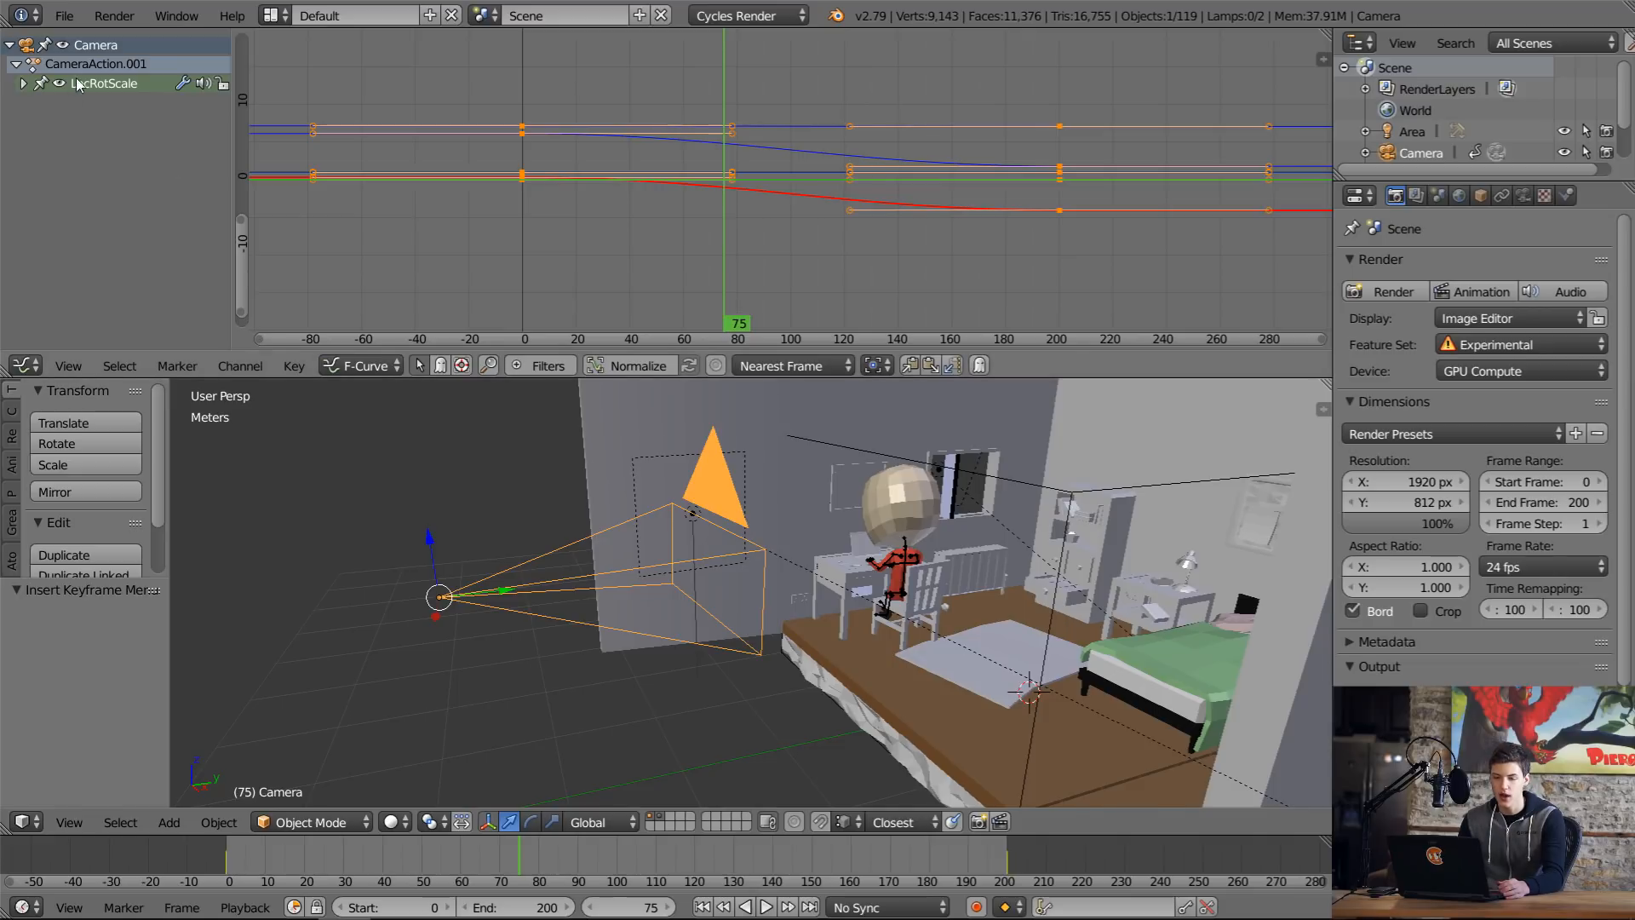
{"action": "left_click", "coordinate": [24, 84]}
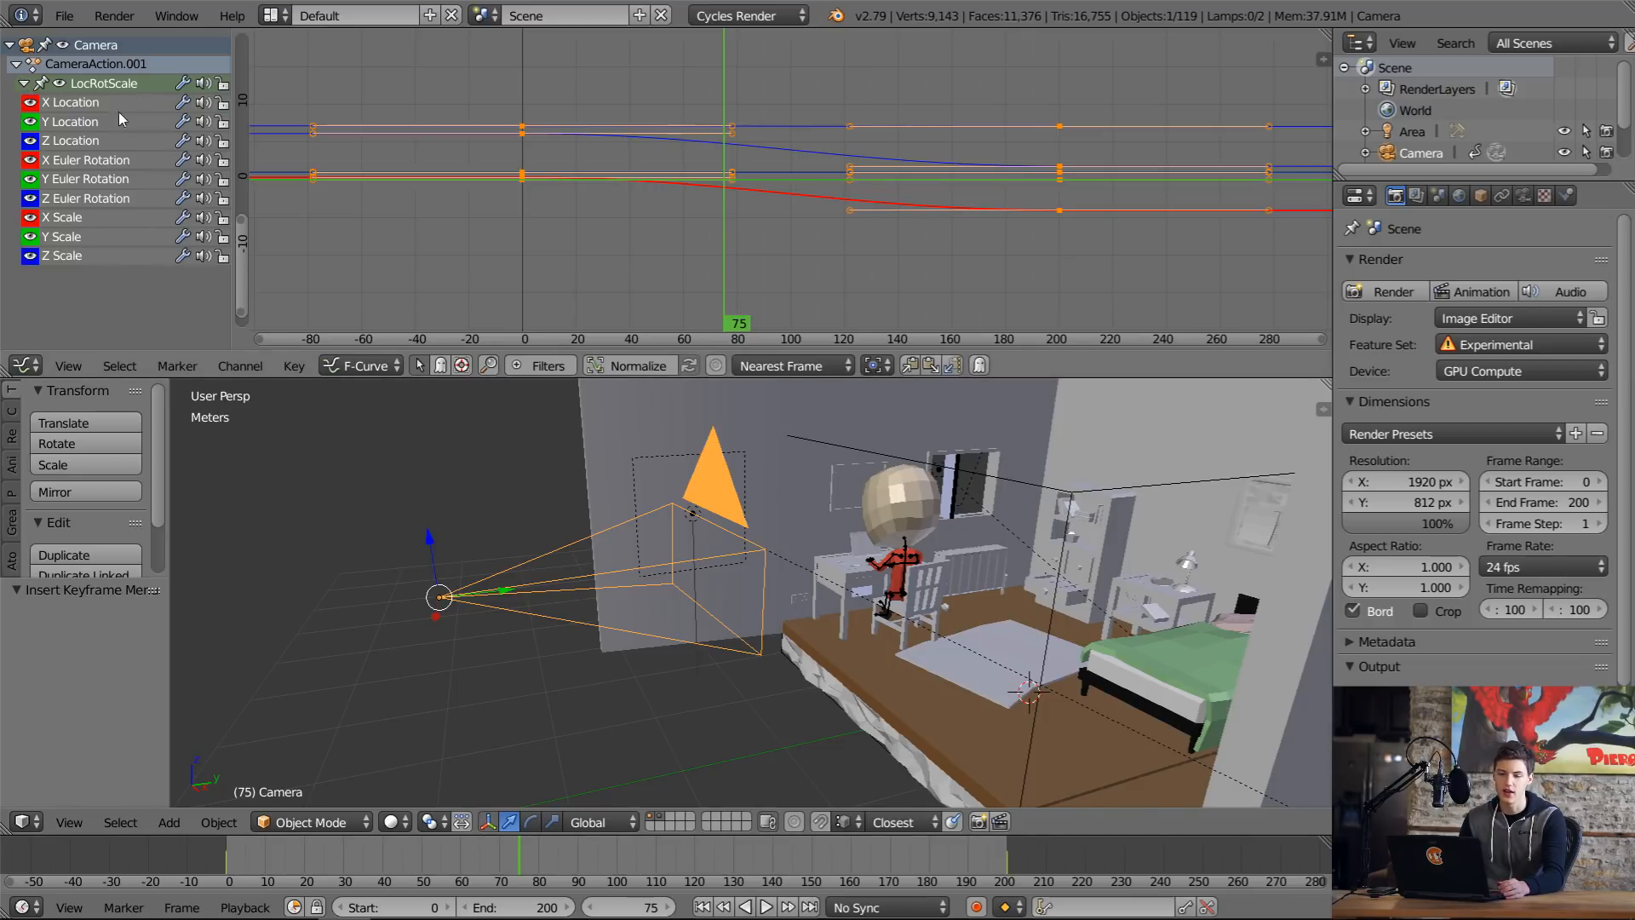
{"action": "left_click", "coordinate": [86, 106]}
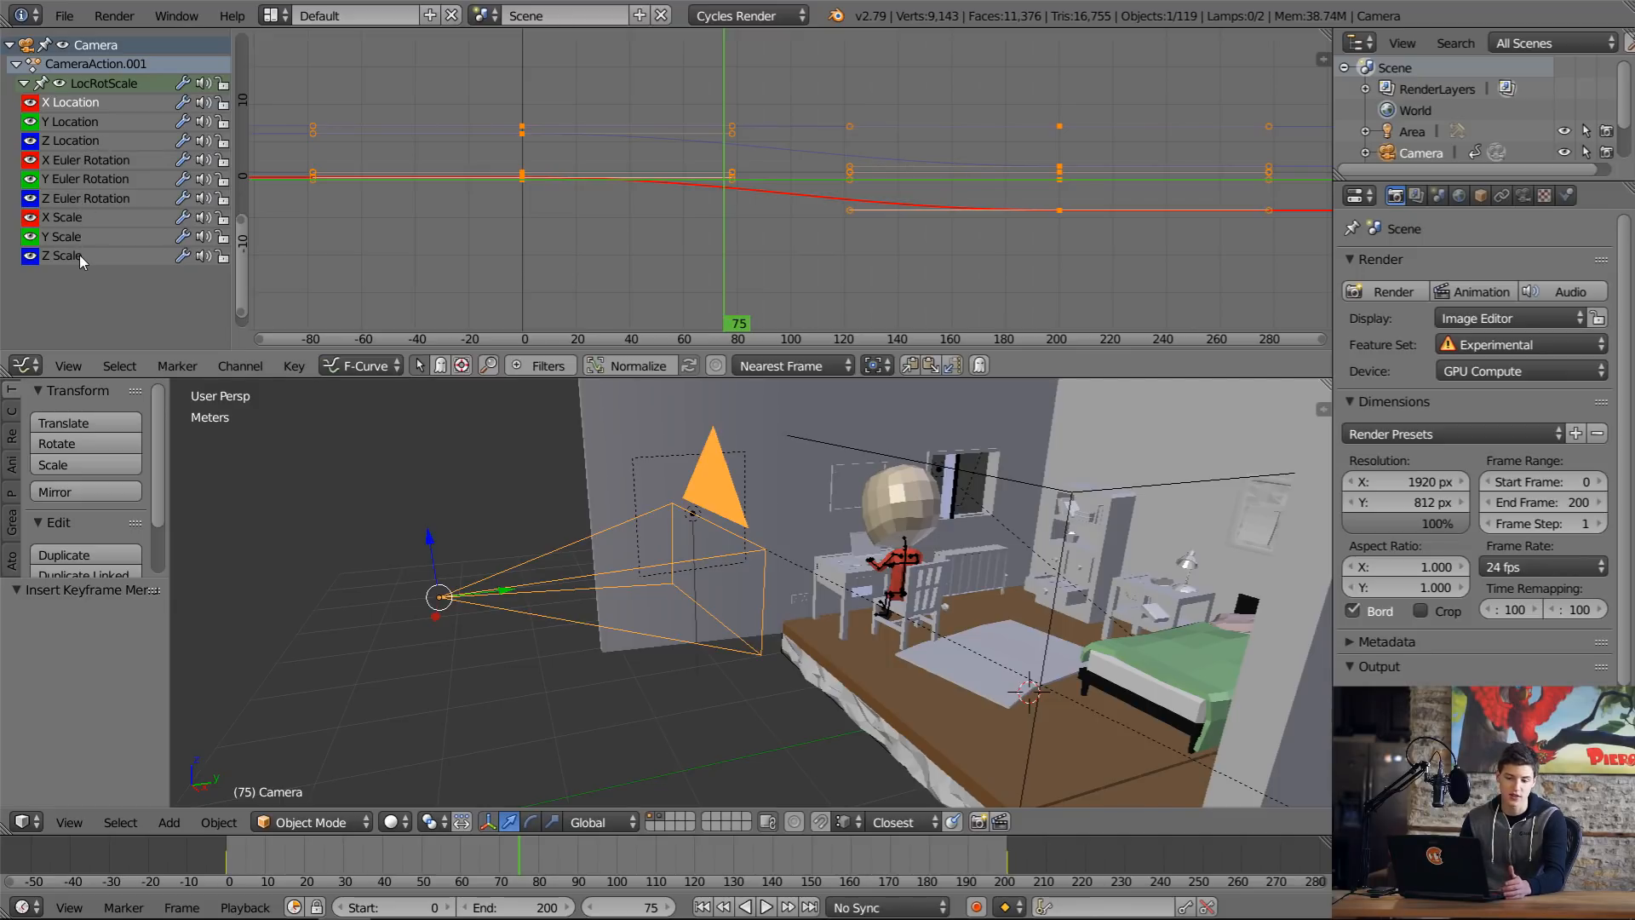
{"action": "left_click", "coordinate": [59, 219]}
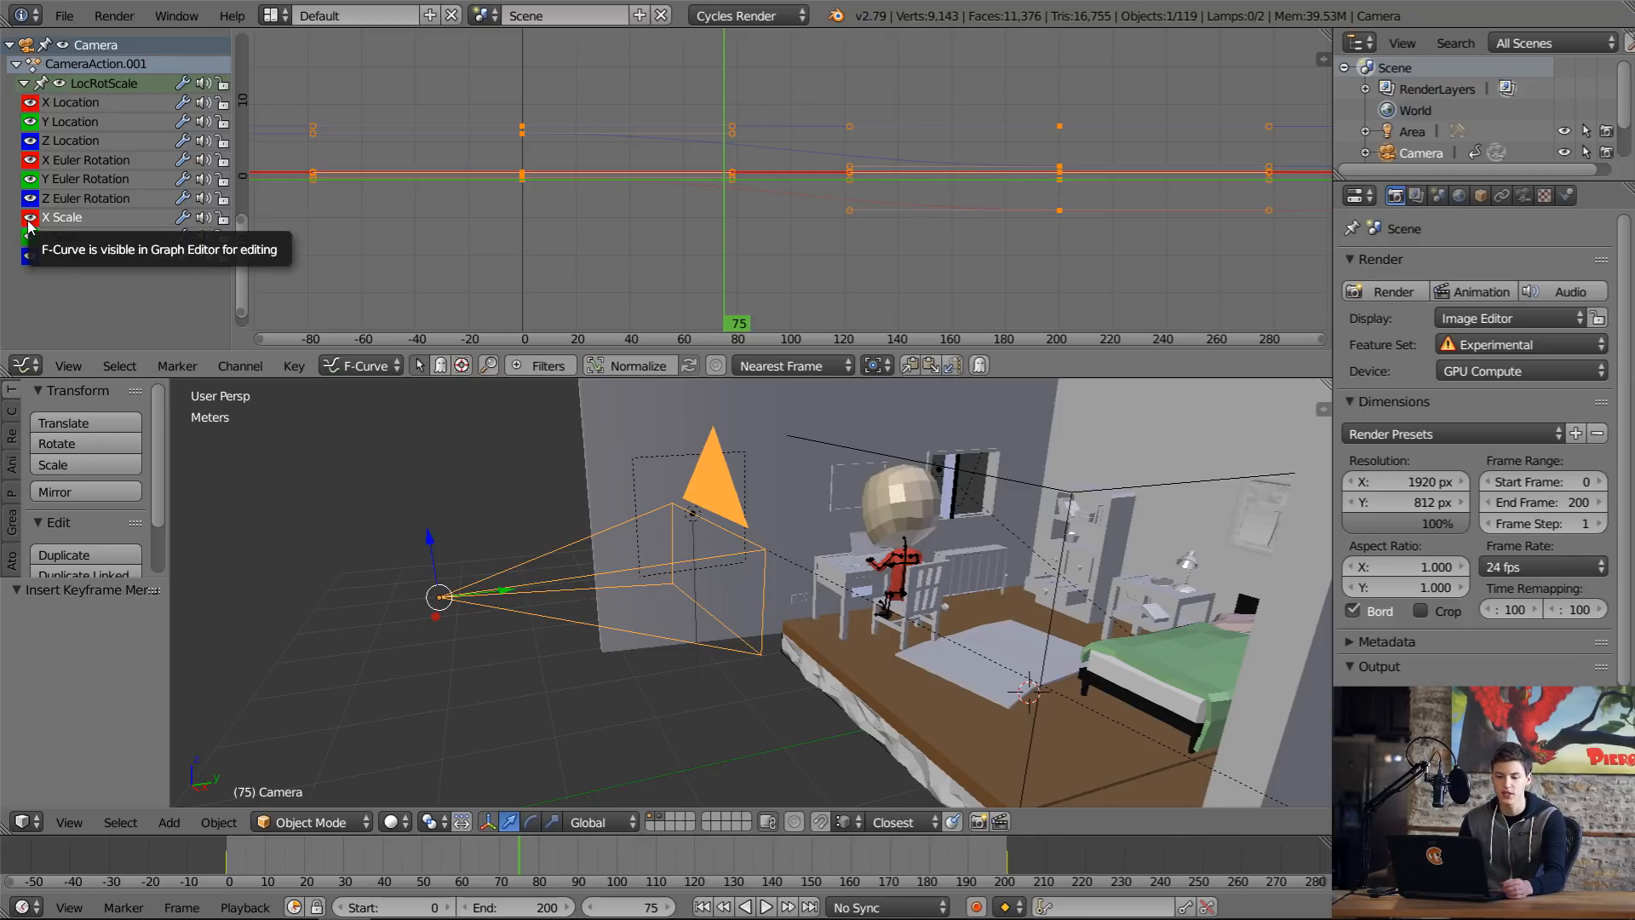
{"action": "left_click_drag", "start_coordinate": [30, 220], "coordinate": [28, 273]}
{"action": "key", "text": "Home"}
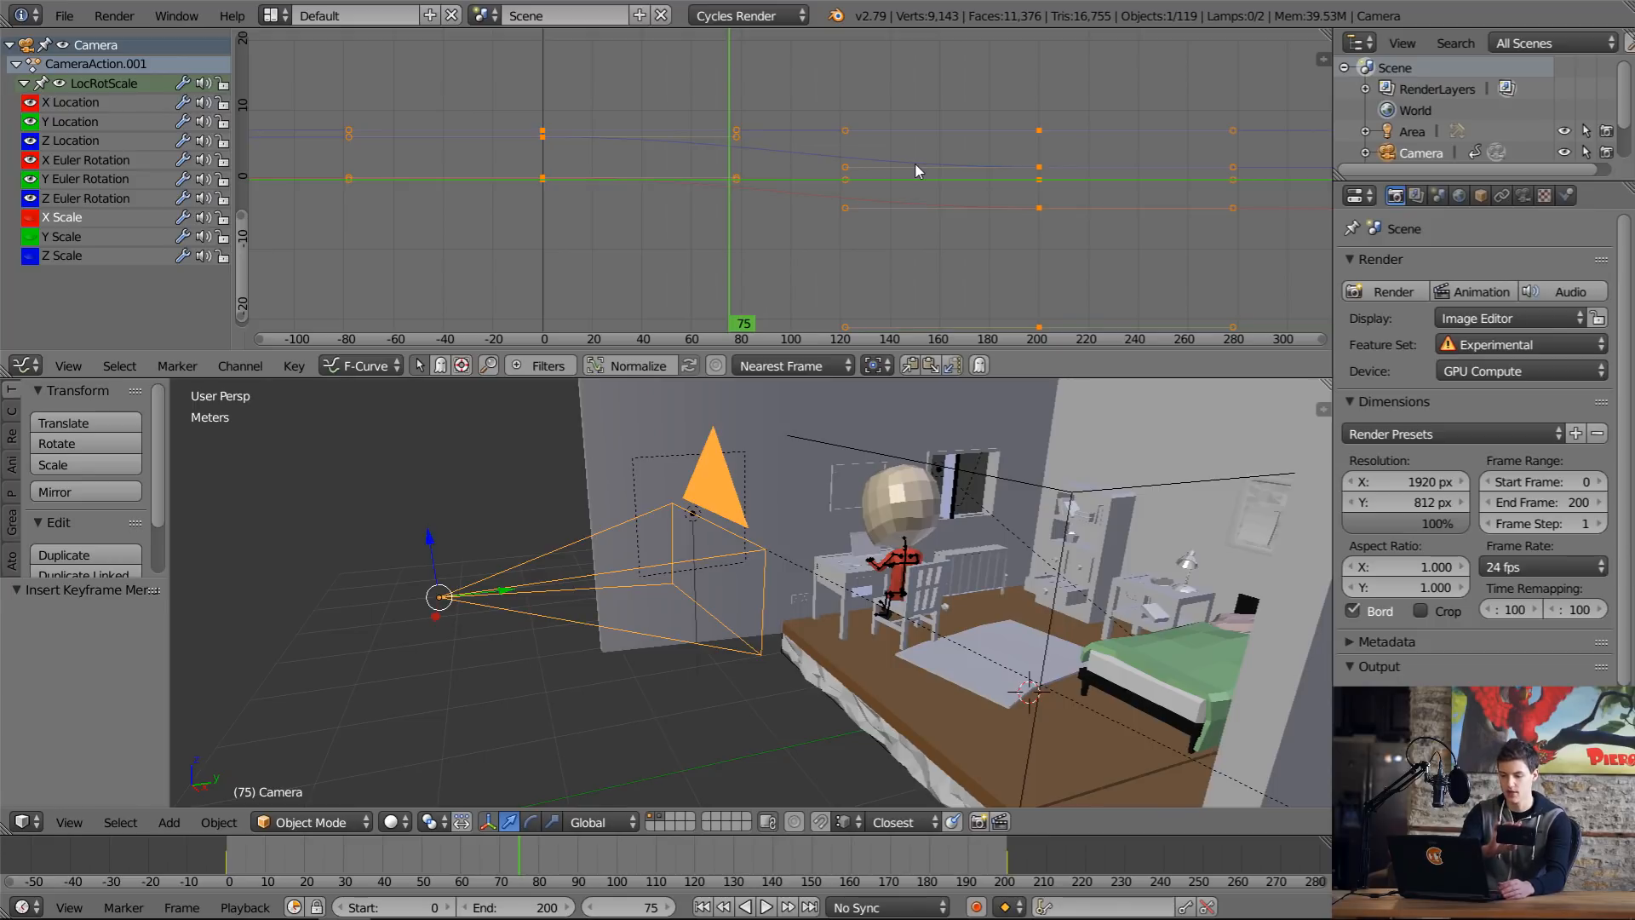
Step: Play the camera animation in the perspective view and stop it at frame 122
{"action": "middle_click_drag", "start_coordinate": [767, 549], "coordinate": [695, 707]}
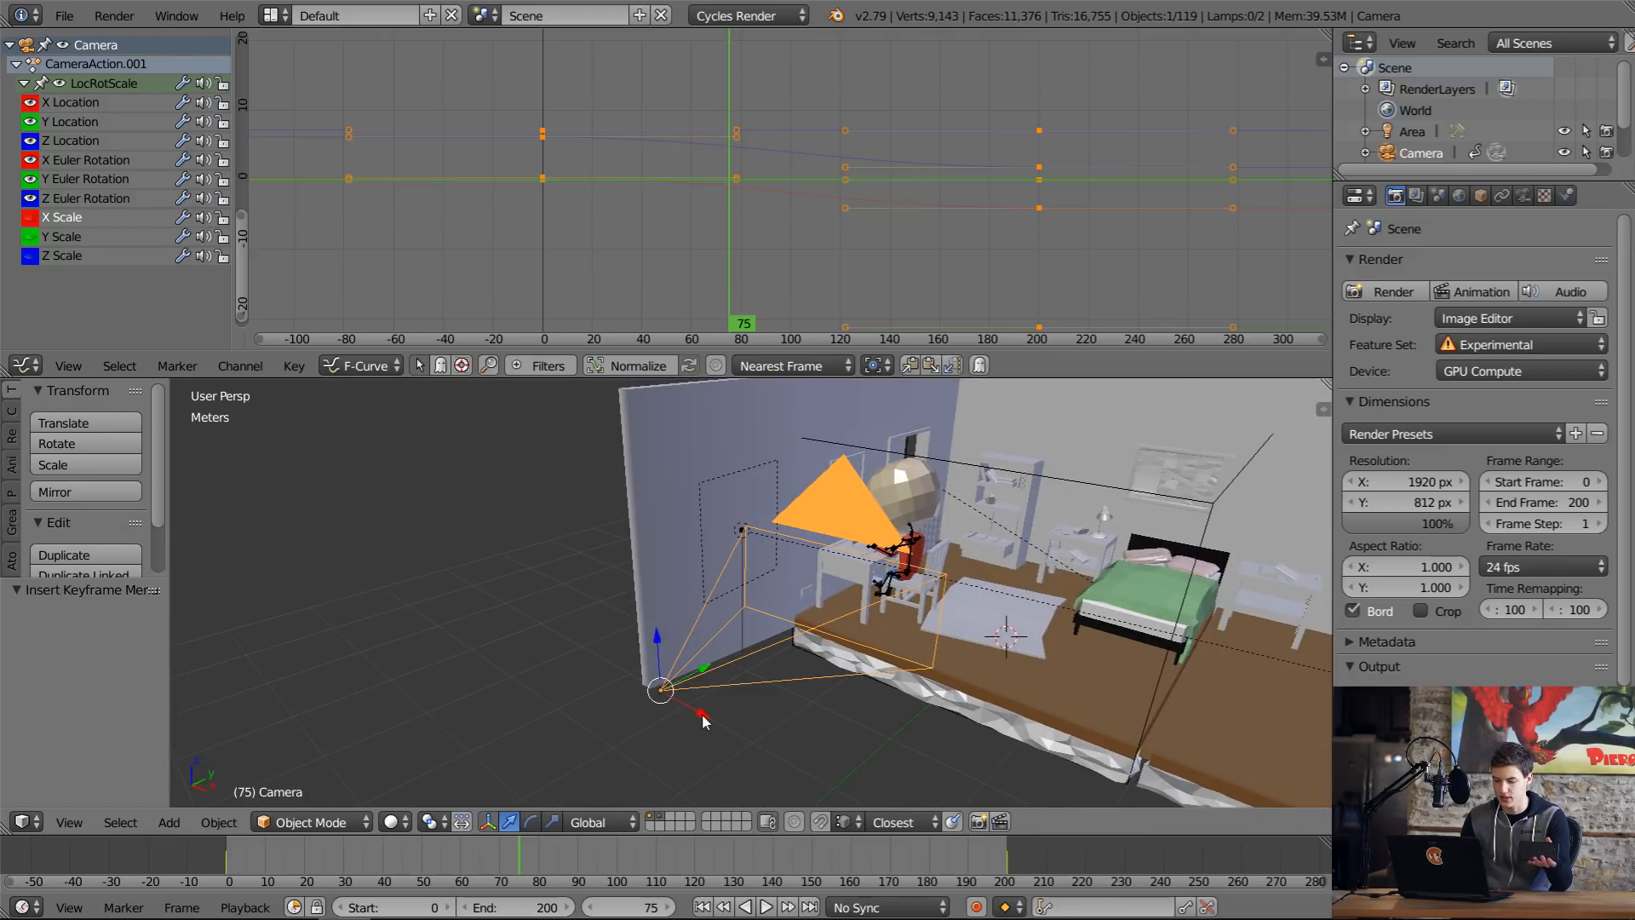
{"action": "key", "text": "alt+a"}
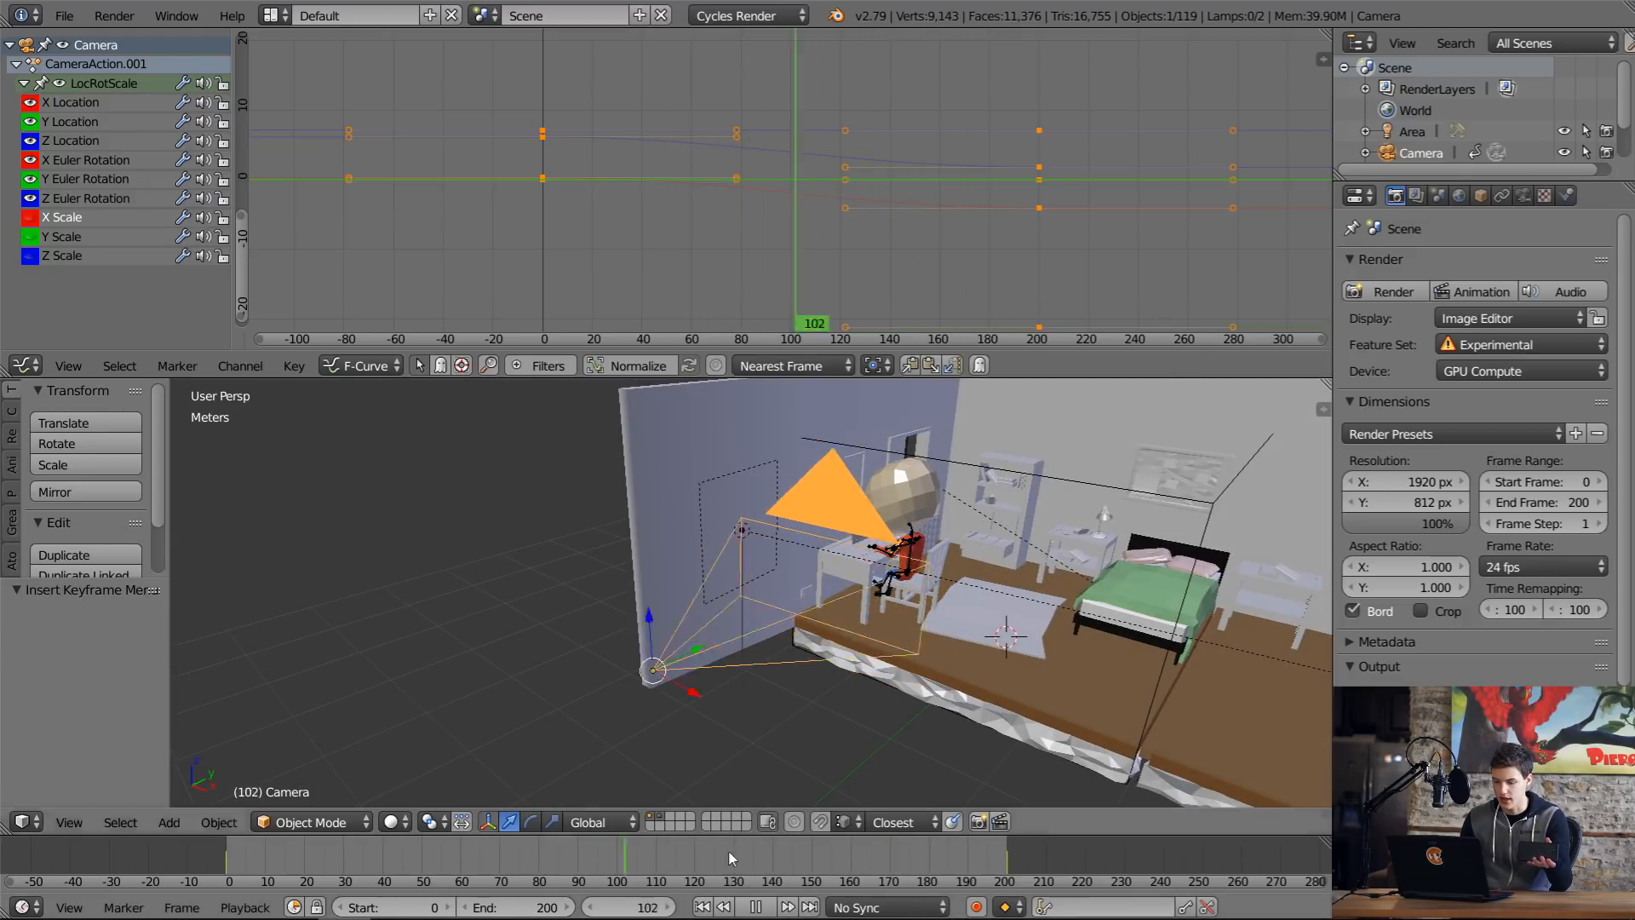
{"action": "key", "text": "alt+a"}
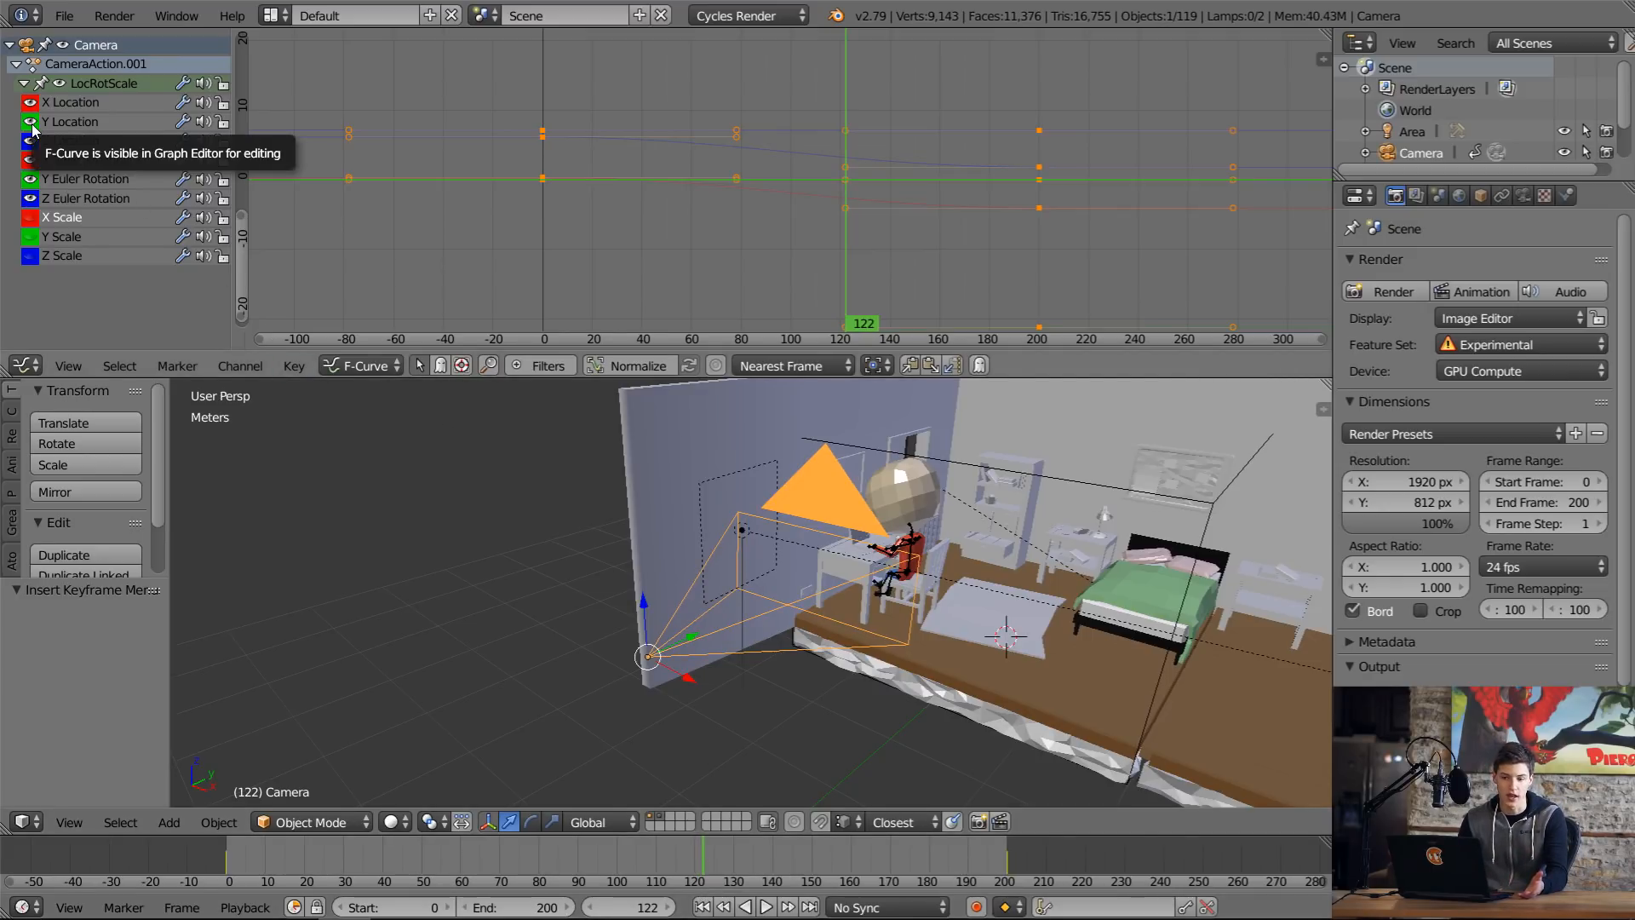
Step: Try rotating the camera about the global Y and Z axes
{"action": "middle_click_drag", "start_coordinate": [794, 509], "coordinate": [744, 508]}
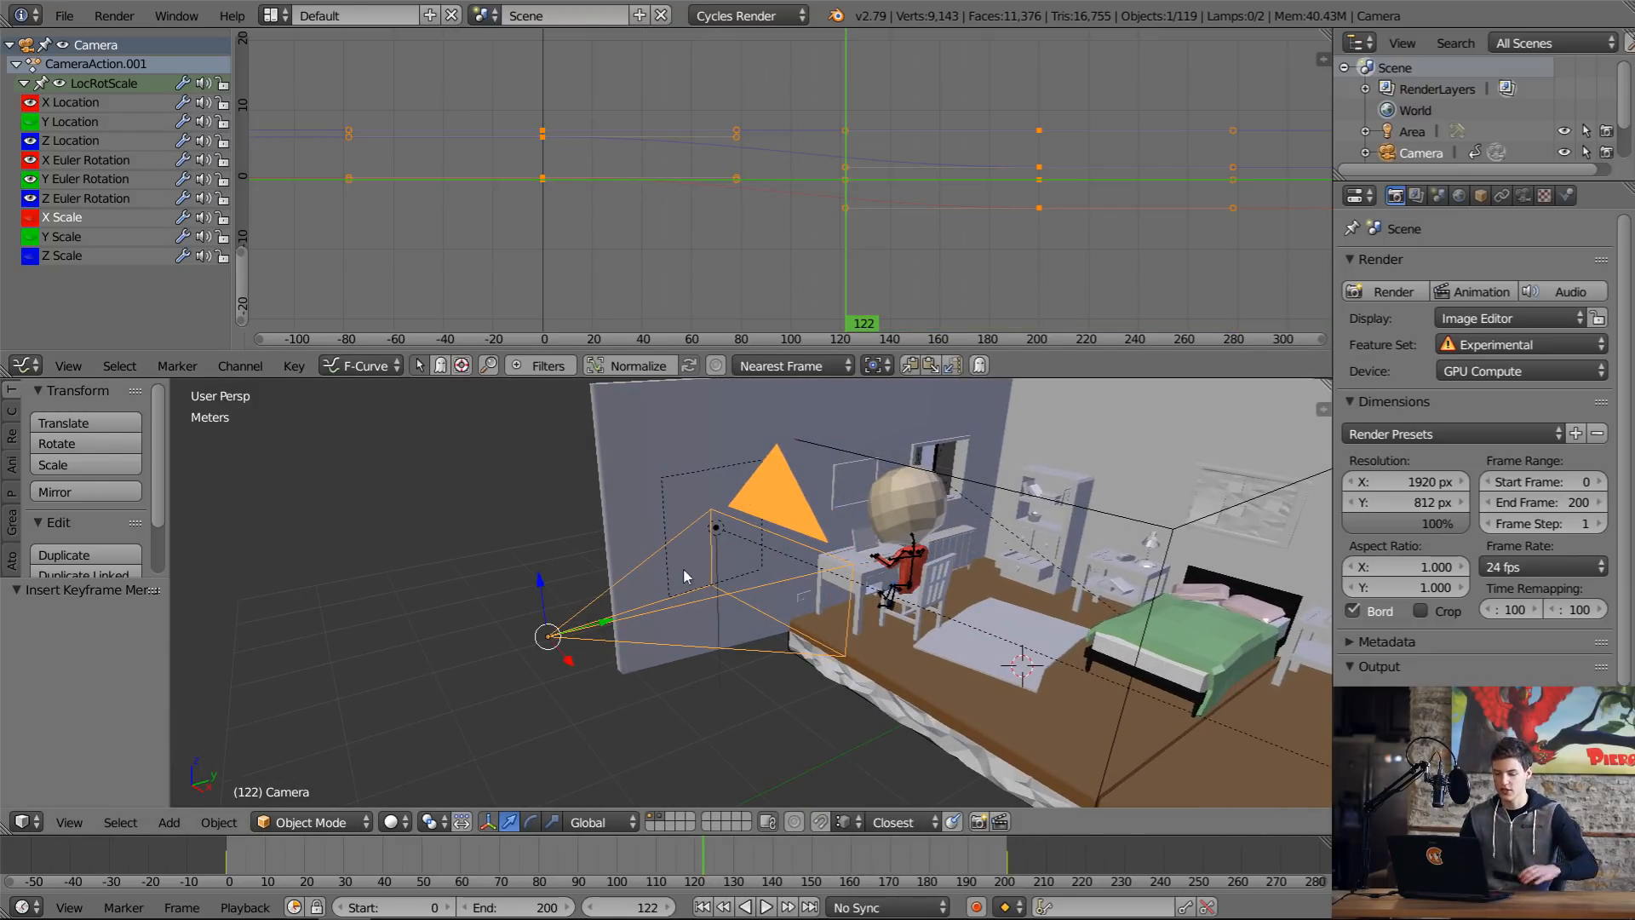
{"action": "key", "text": "r"}
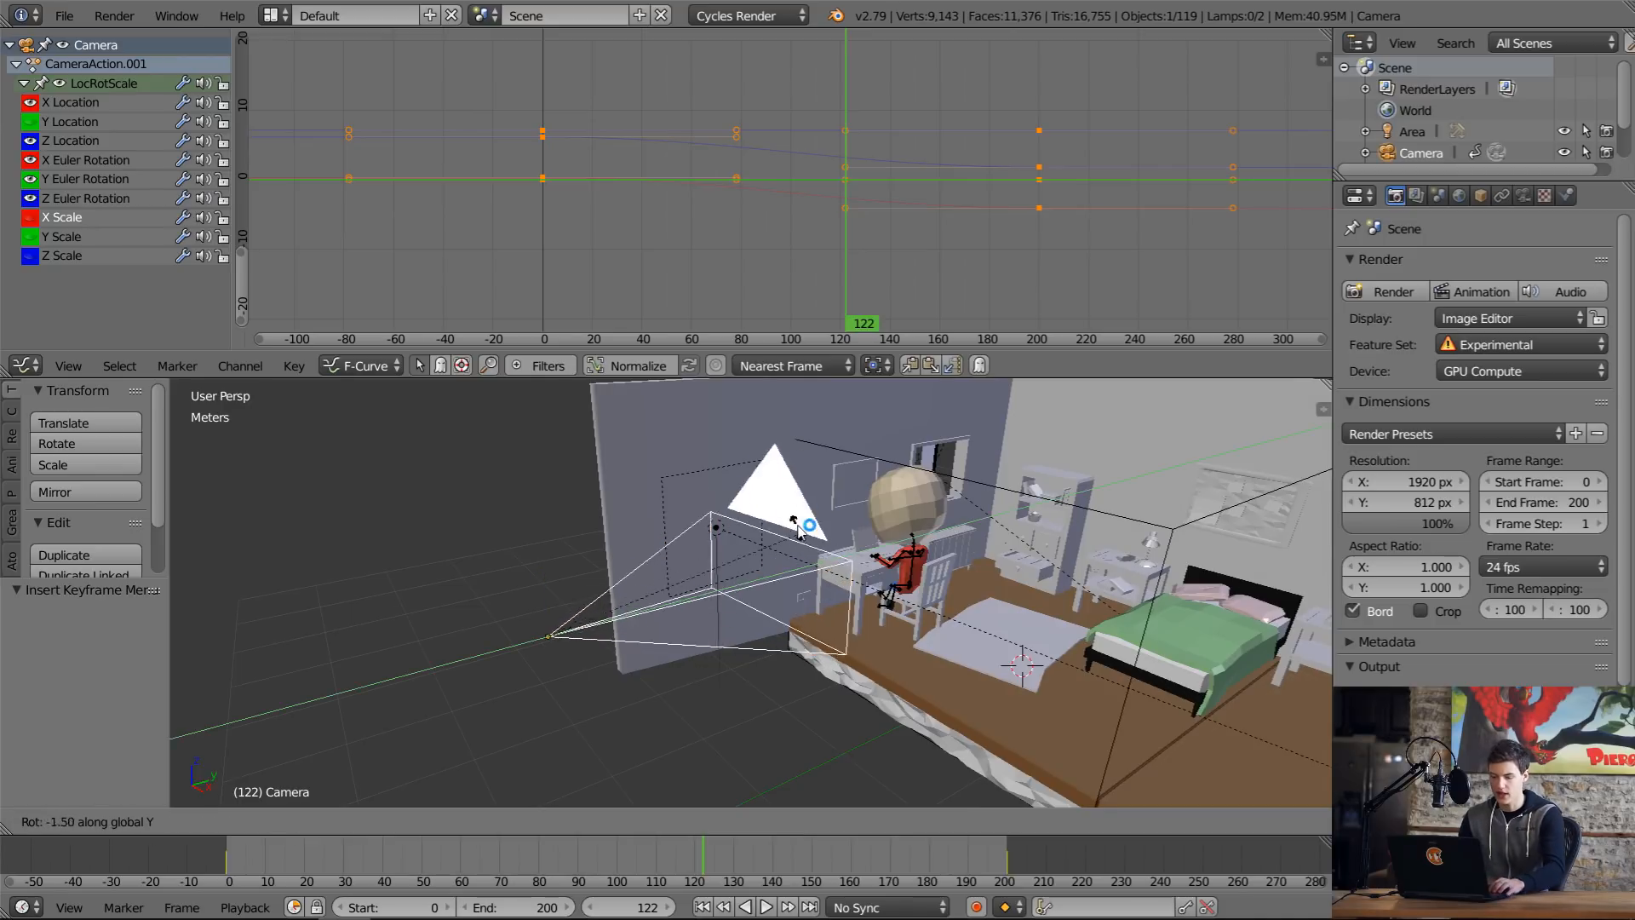
{"action": "key", "text": "Escape"}
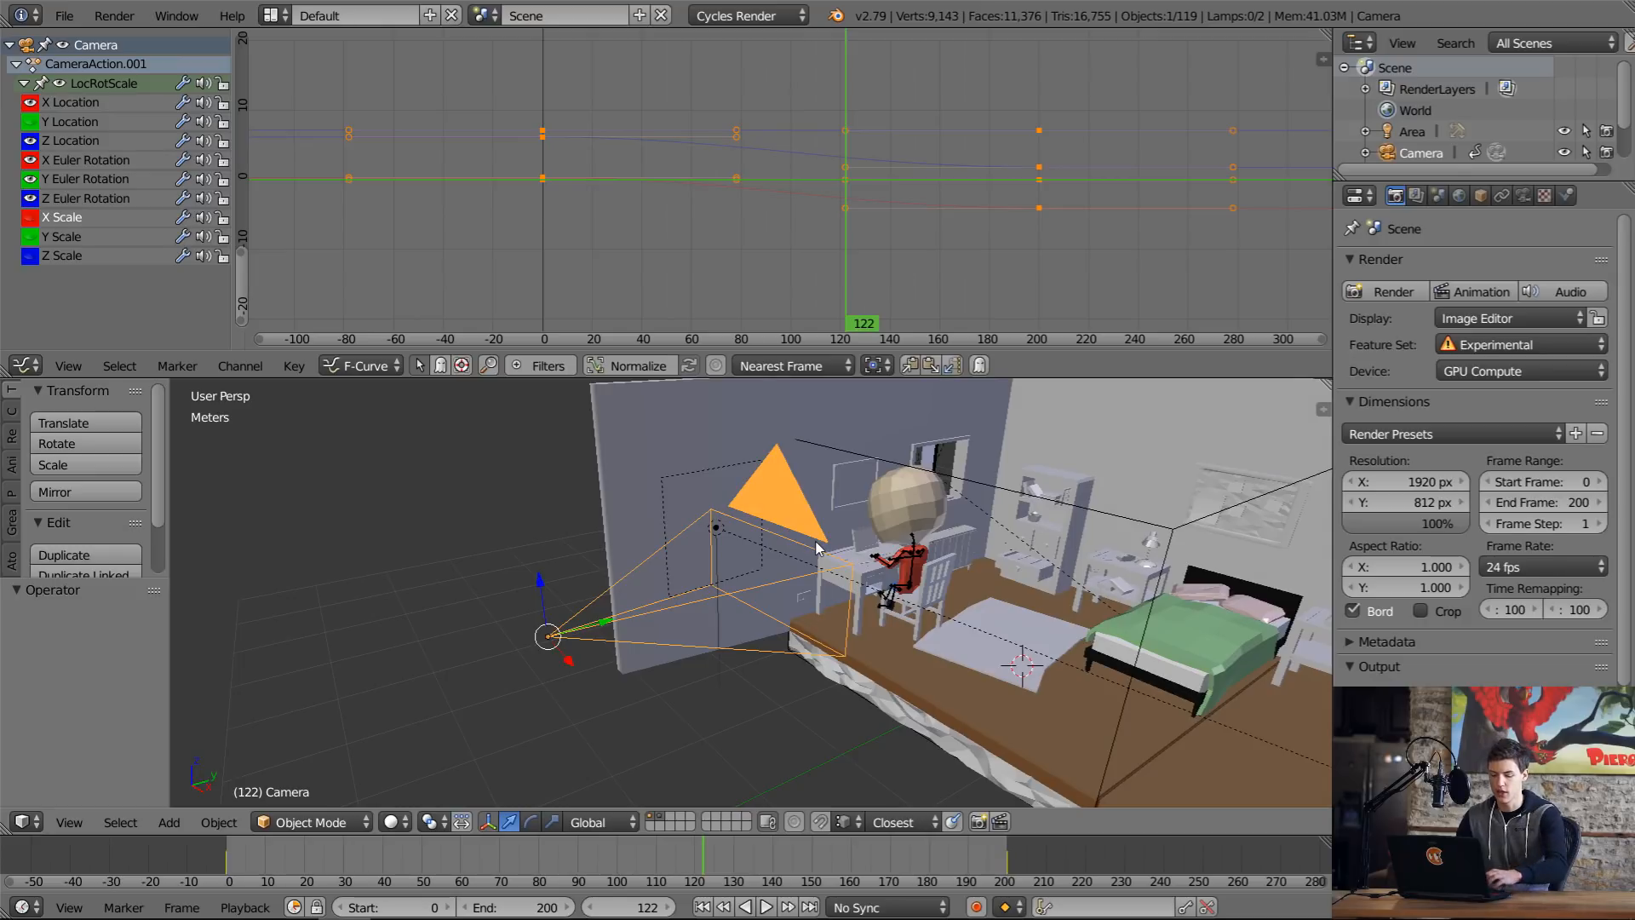
{"action": "key", "text": "r"}
{"action": "left_click", "coordinate": [839, 571]}
{"action": "key", "text": "ctrl+z"}
{"action": "key", "text": "r"}
{"action": "key", "text": "z"}
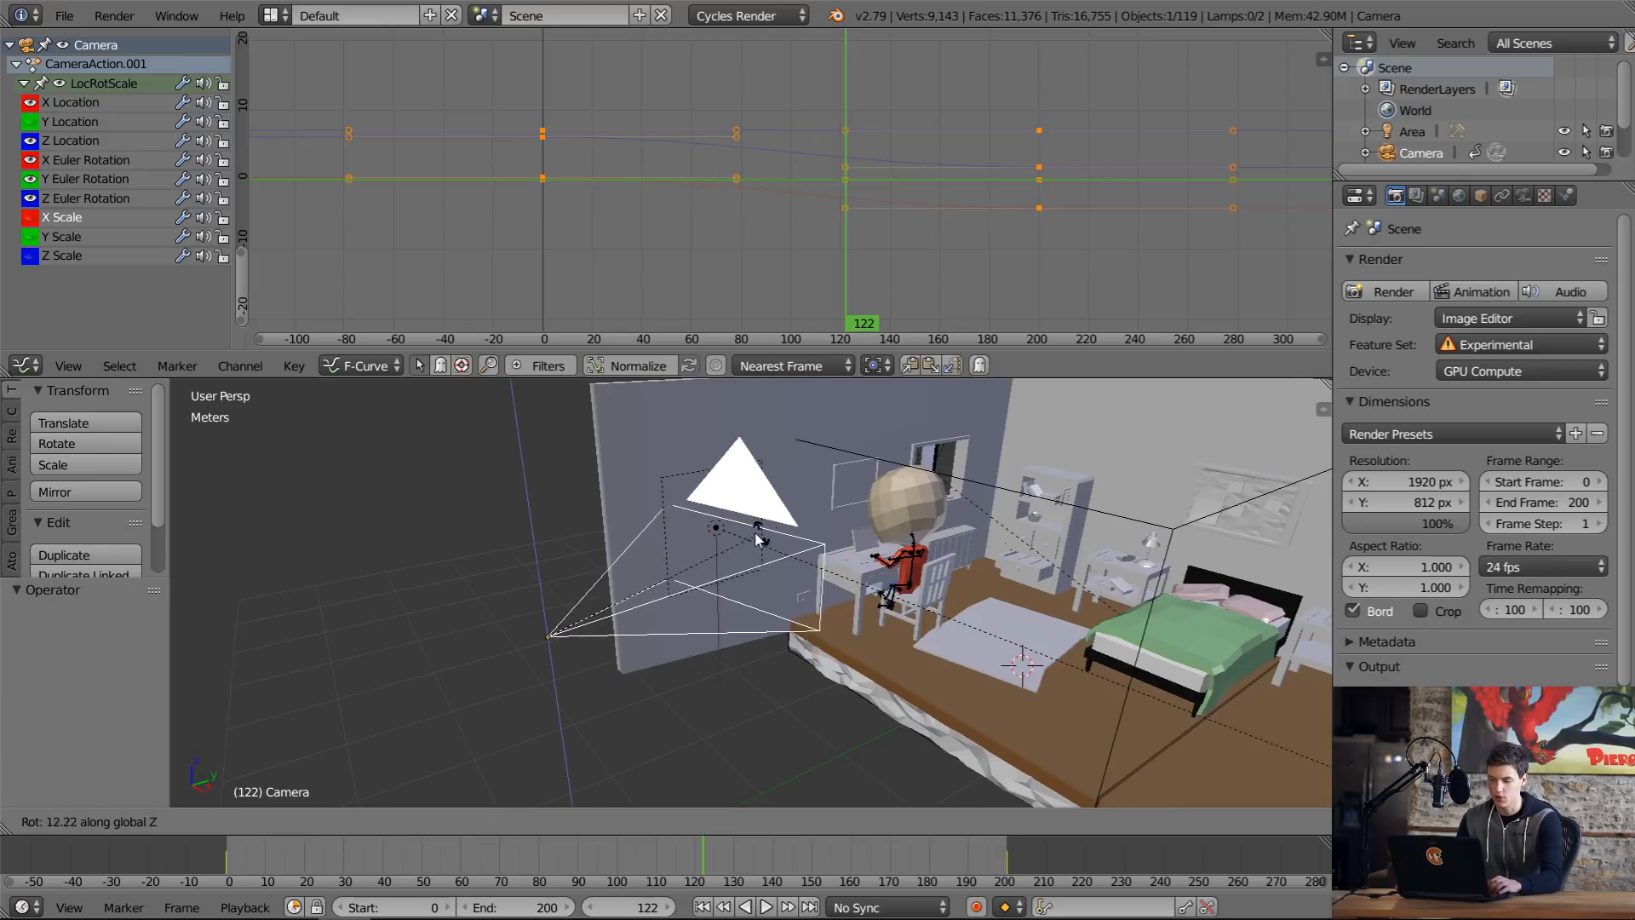
{"action": "left_click", "coordinate": [771, 530]}
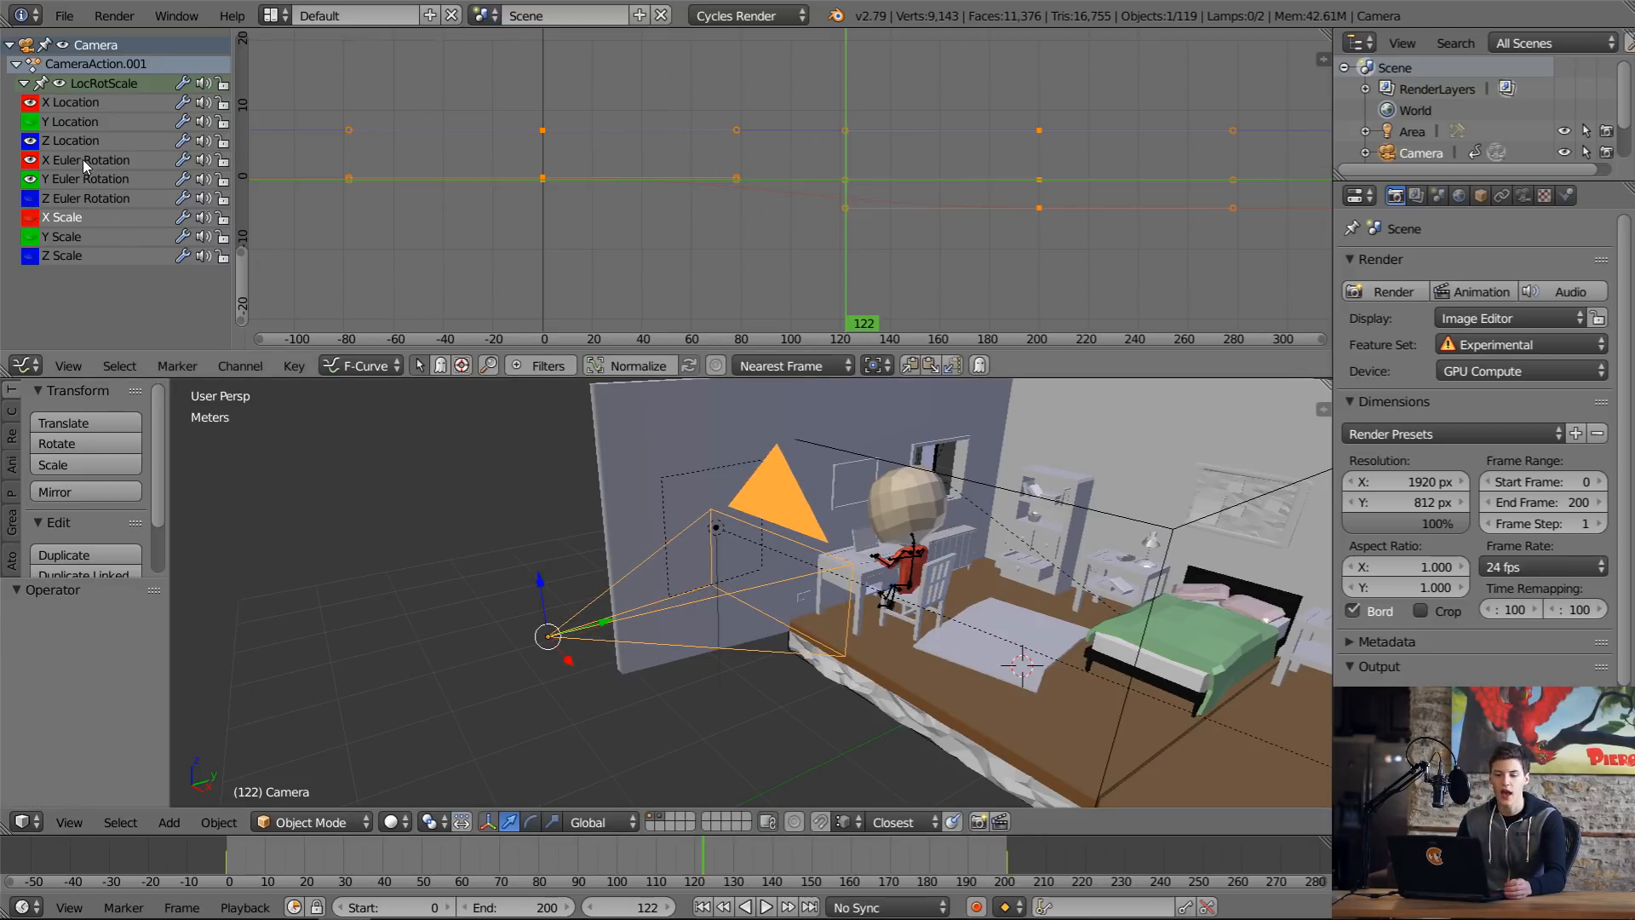
Step: Inspect the camera's X Location, Z Location and Y Euler Rotation curves one after another
{"action": "left_click", "coordinate": [69, 99]}
{"action": "left_click", "coordinate": [70, 140]}
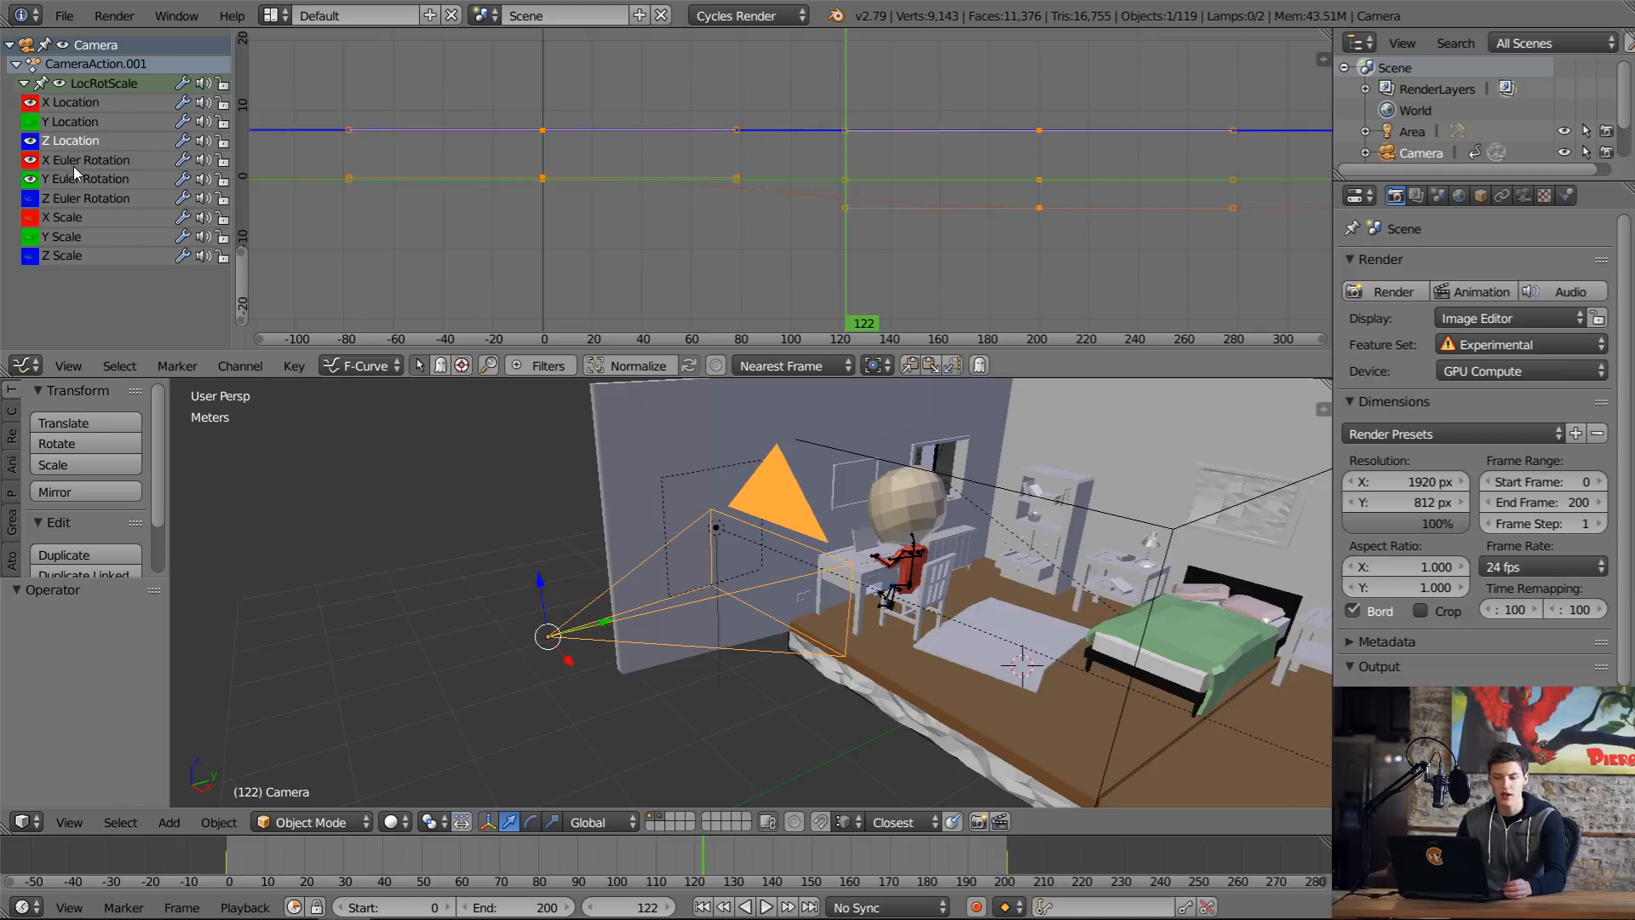
{"action": "left_click", "coordinate": [79, 178]}
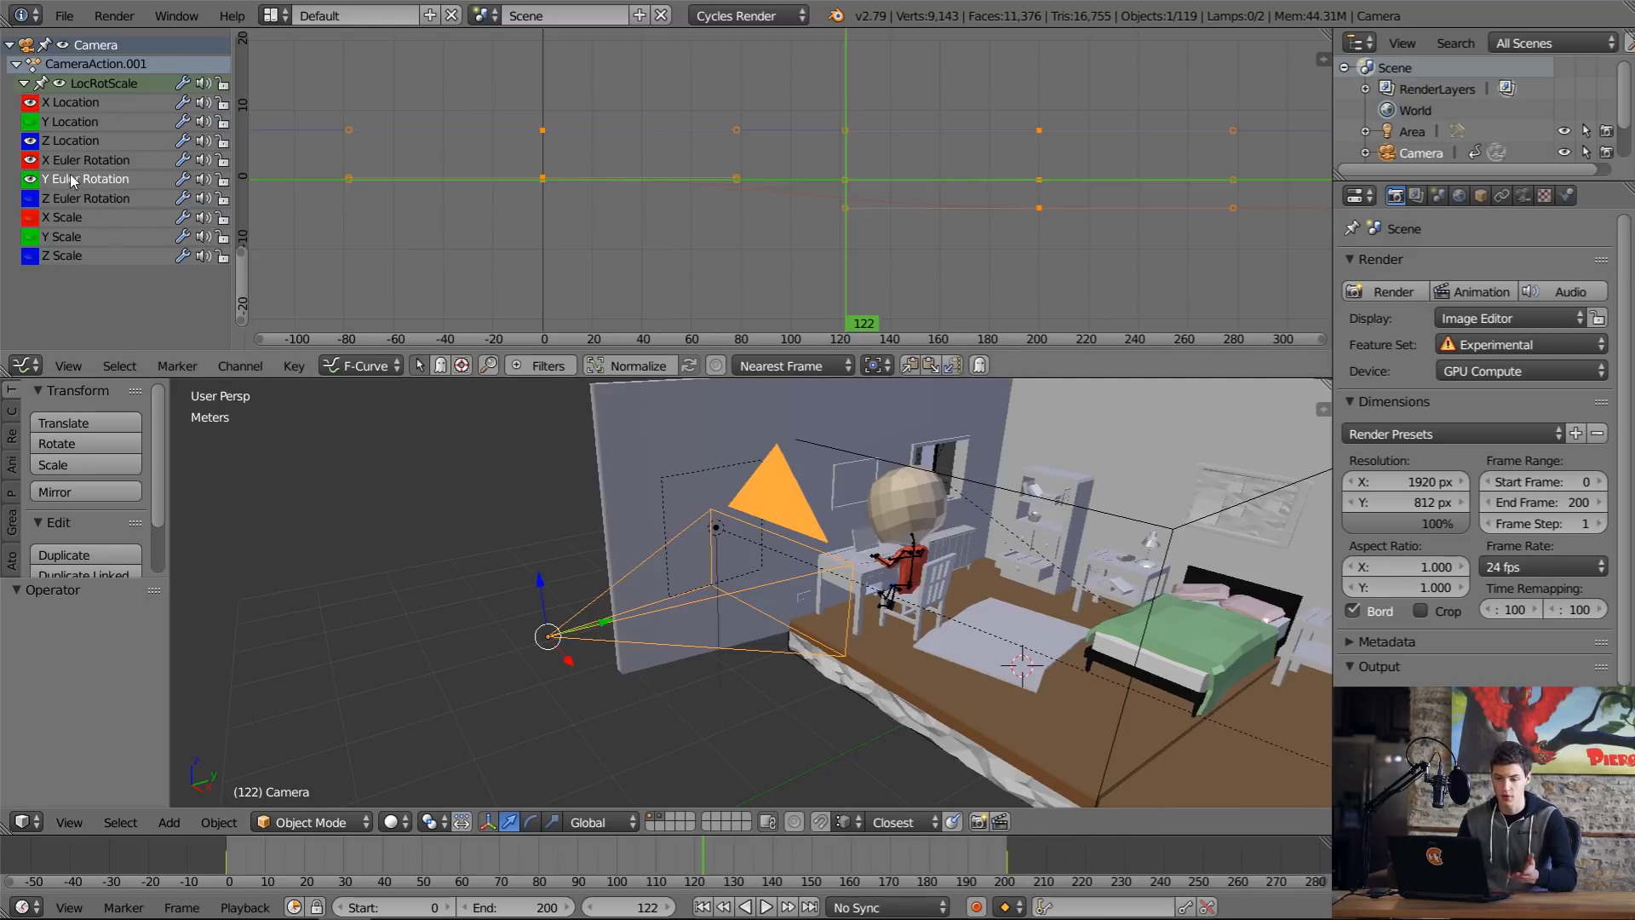
Step: Add a Noise modifier to the camera's Z Location curve
{"action": "left_click", "coordinate": [75, 139]}
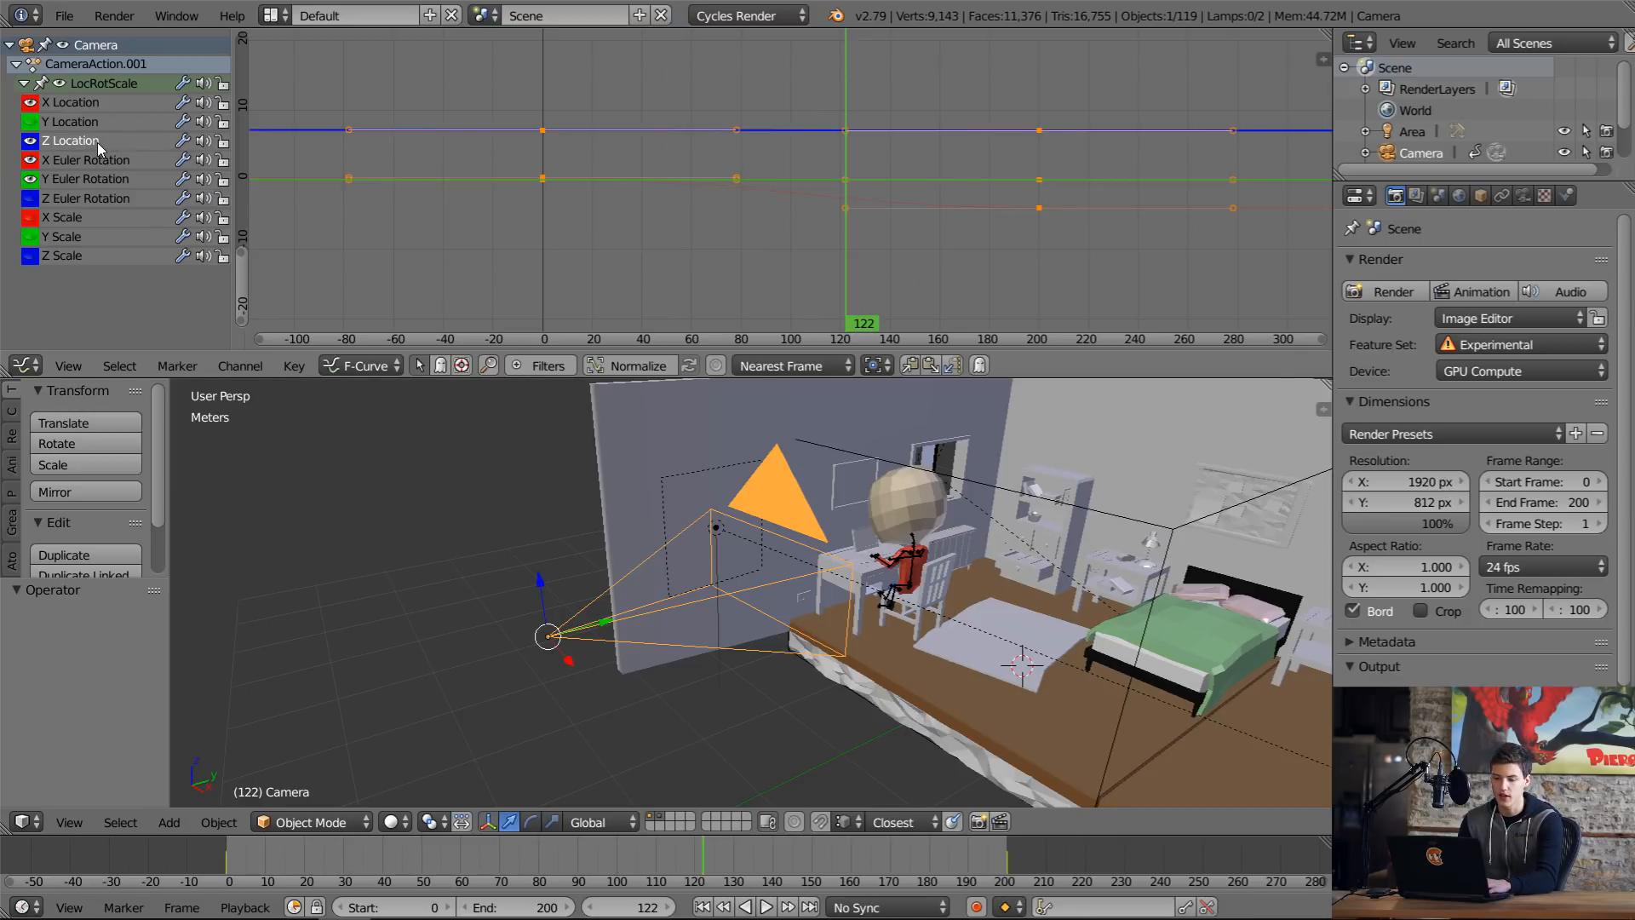
{"action": "key", "text": "t"}
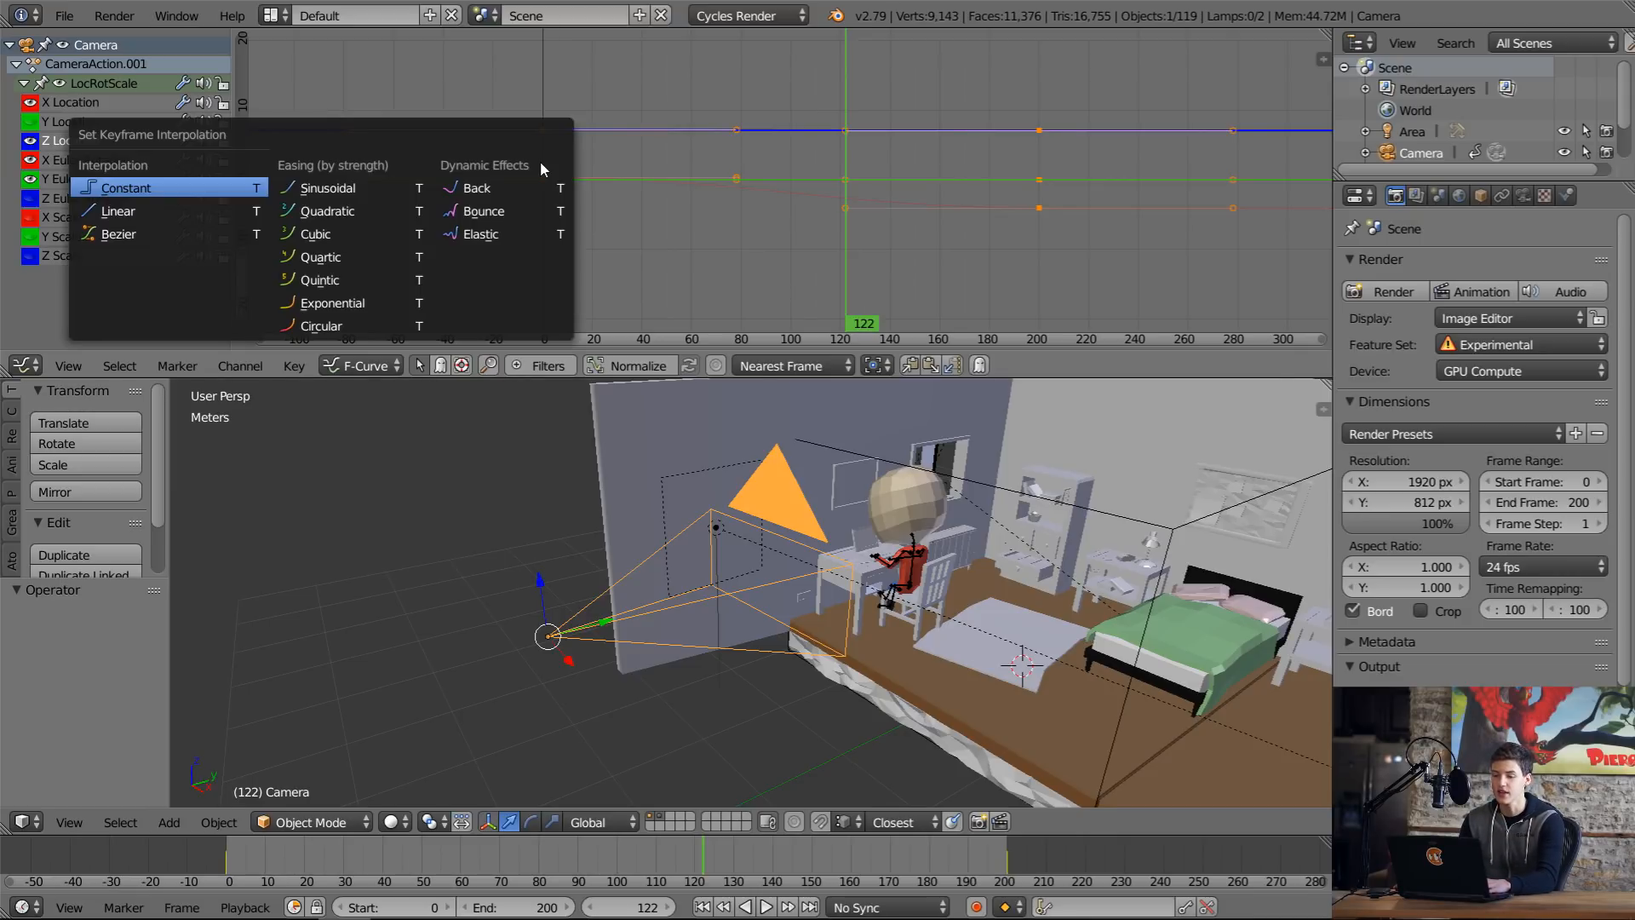
{"action": "key", "text": "n"}
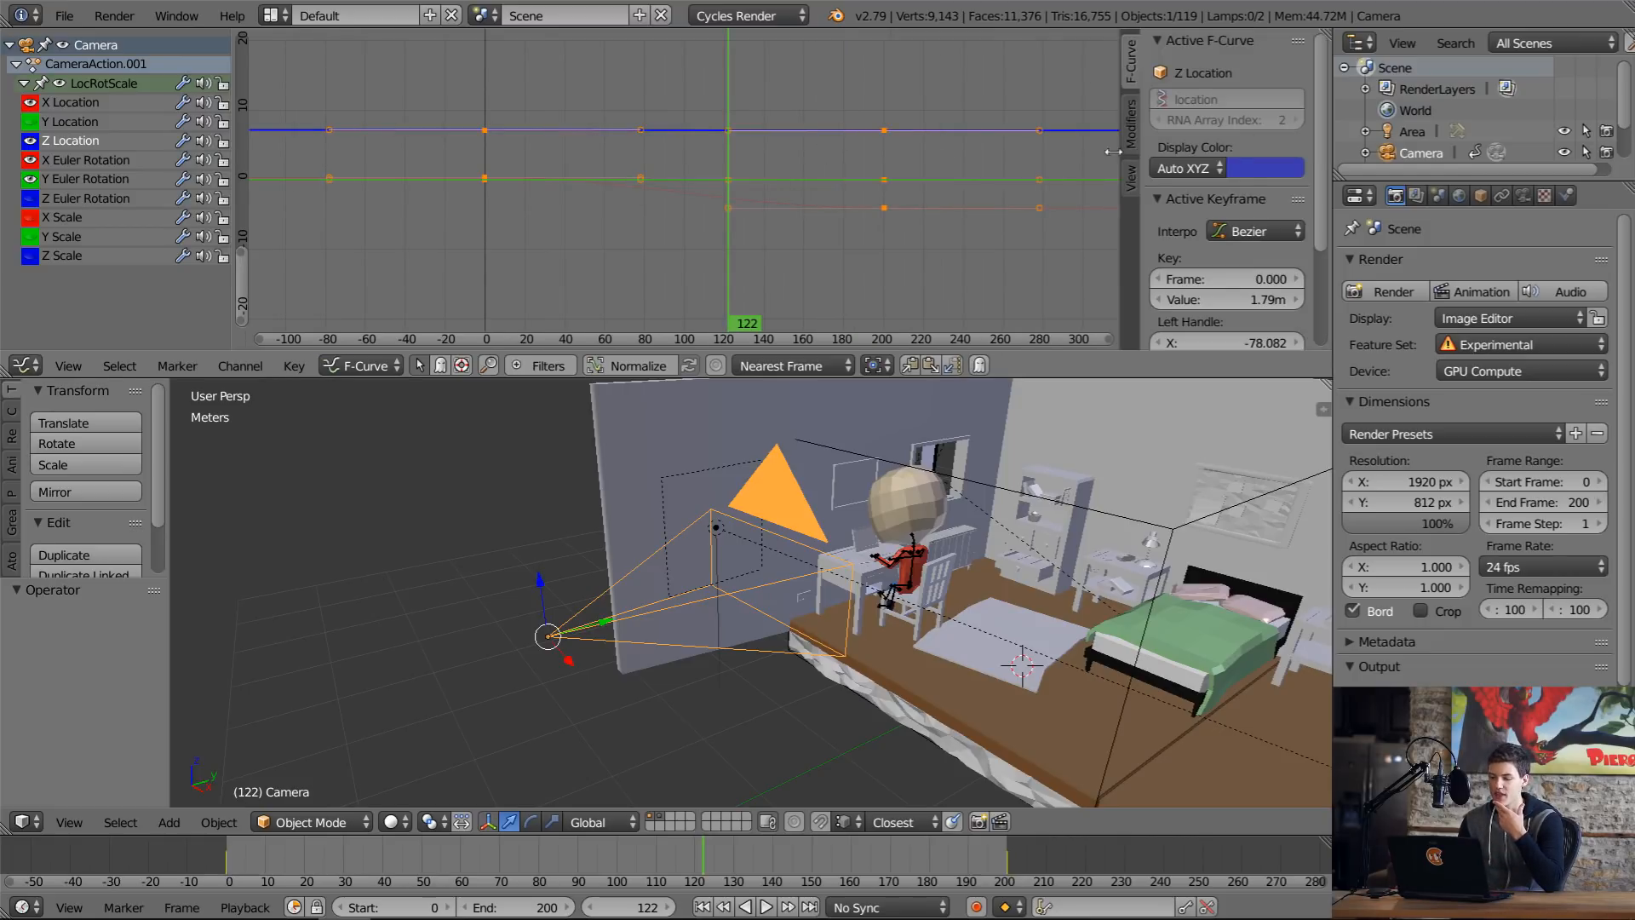
{"action": "scroll", "coordinate": [1208, 173], "scroll_direction": "down", "scroll_amount": 1}
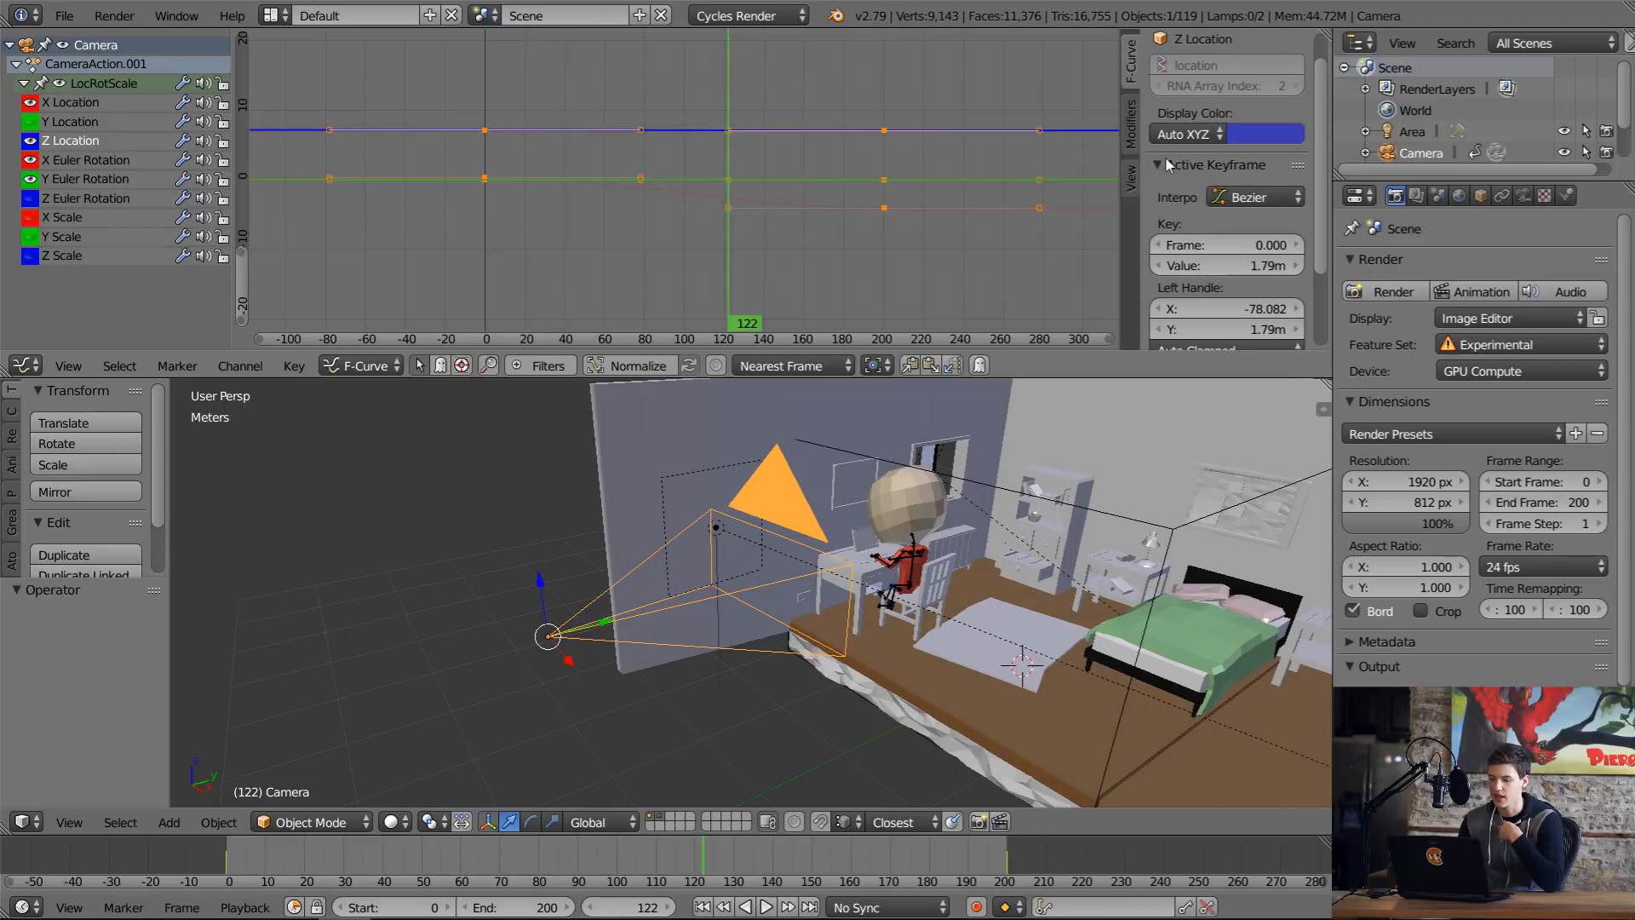
{"action": "left_click_drag", "start_coordinate": [1119, 201], "coordinate": [1039, 210]}
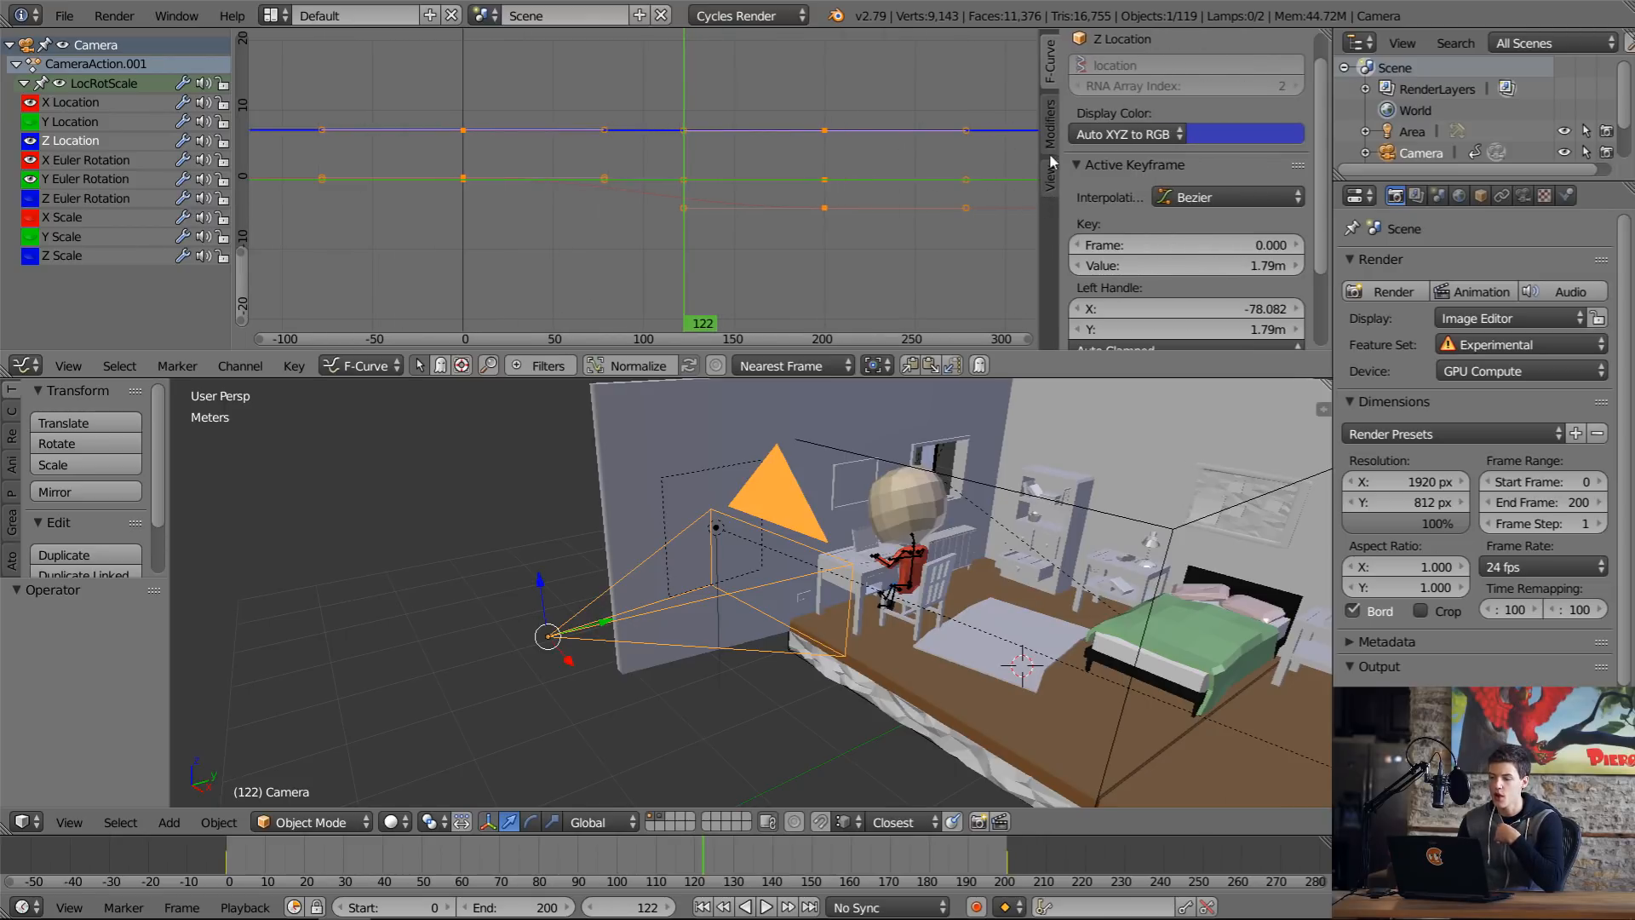
{"action": "left_click", "coordinate": [1052, 128]}
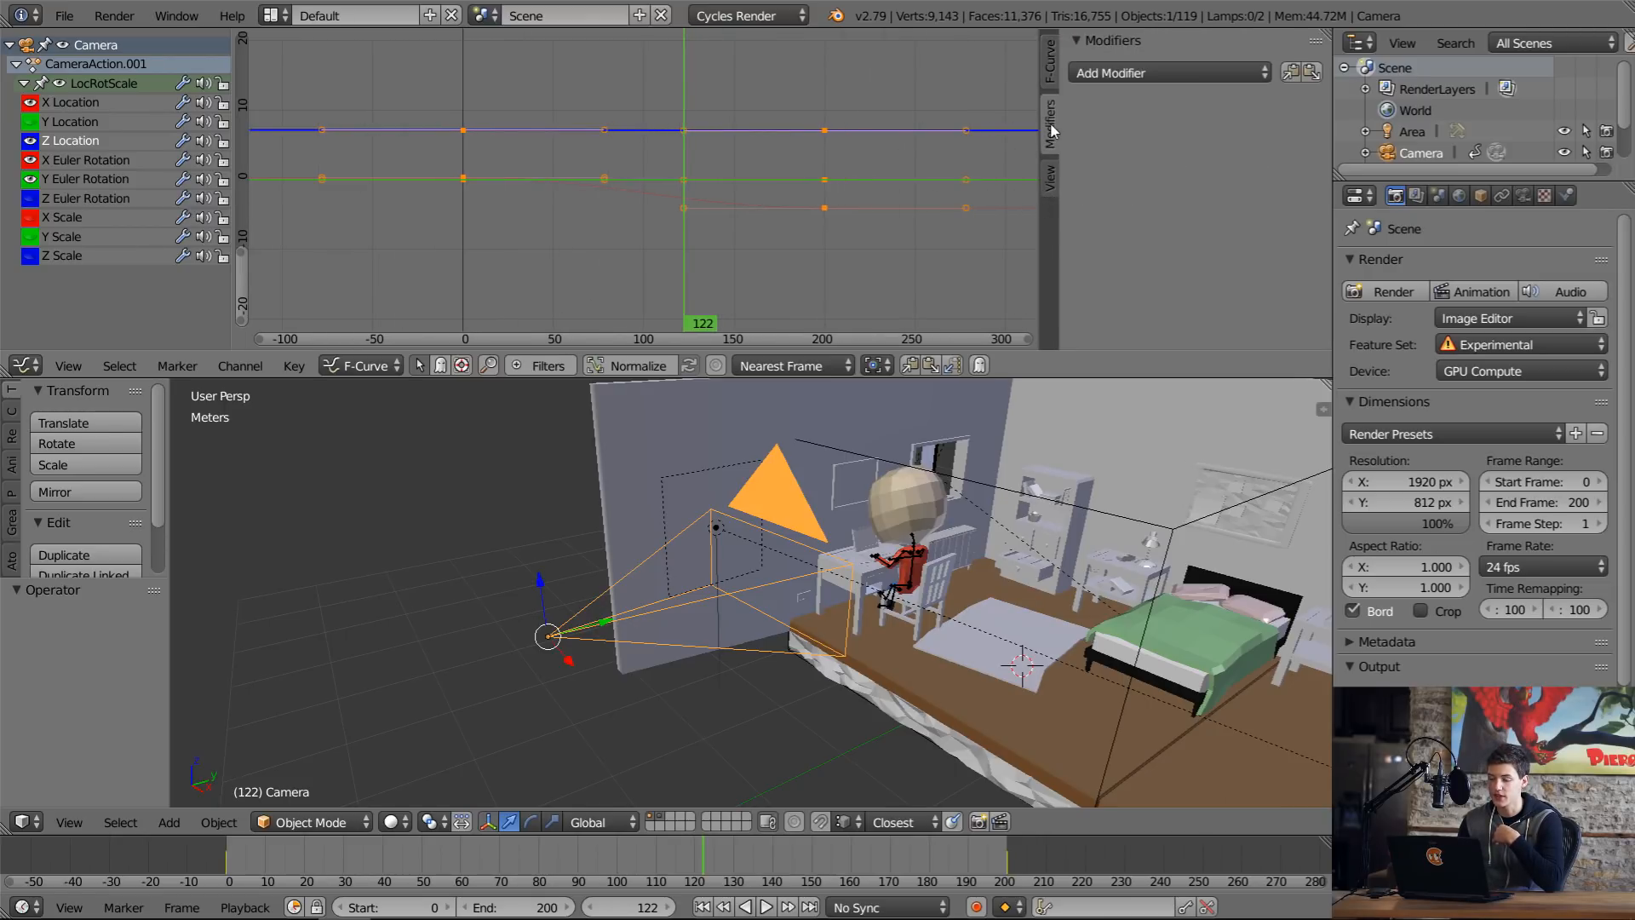
{"action": "left_click", "coordinate": [1107, 75]}
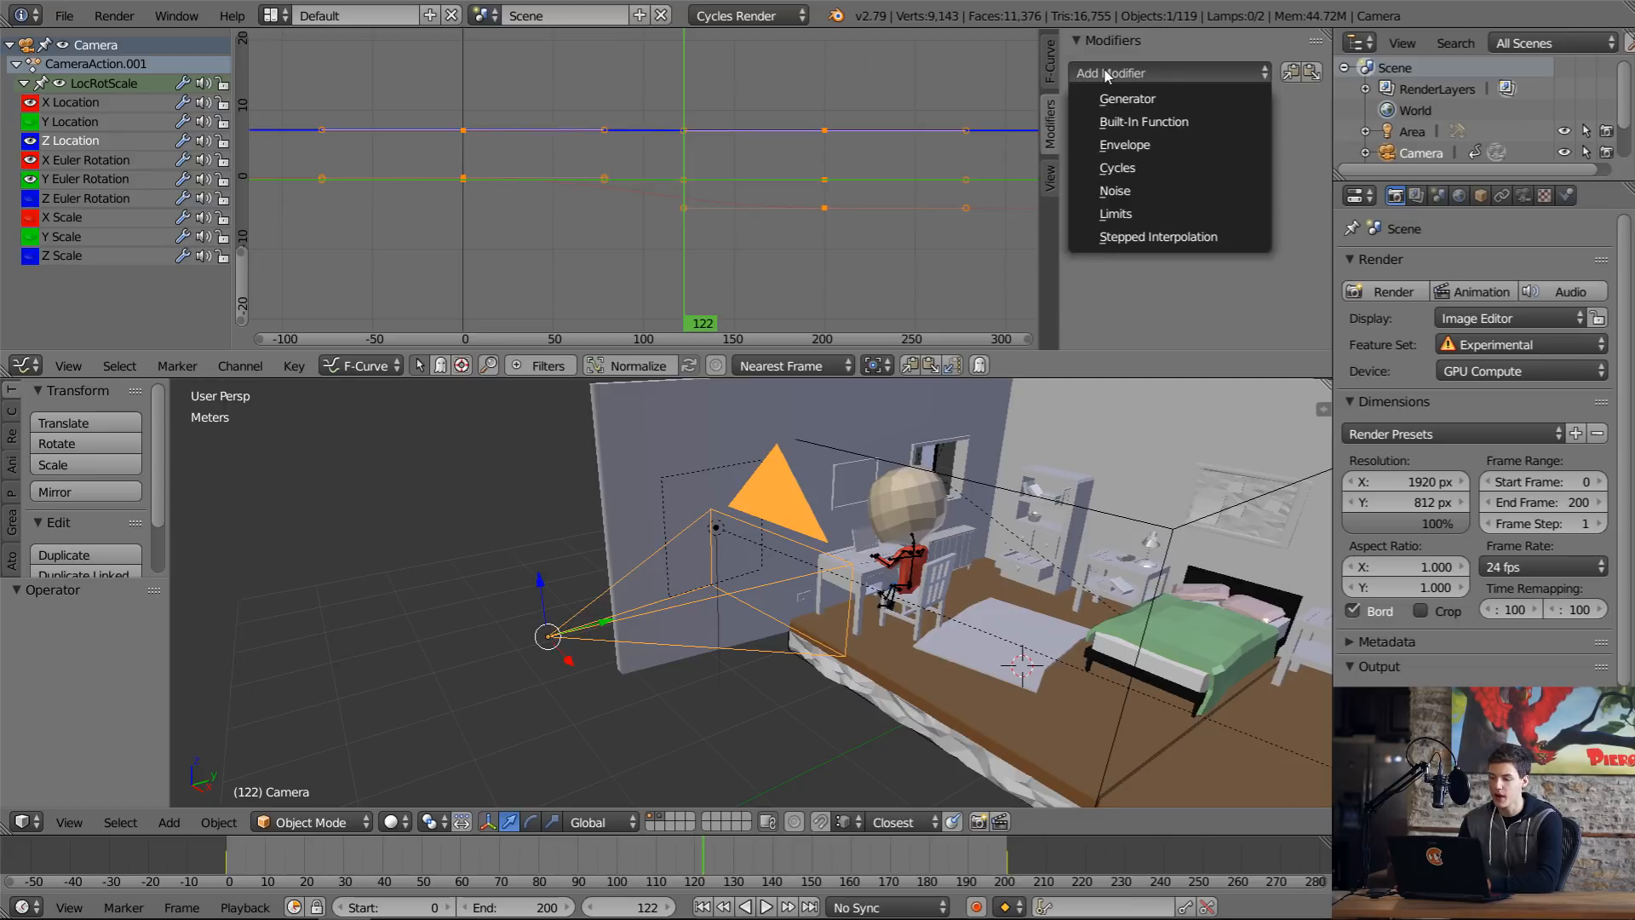
{"action": "left_click", "coordinate": [1111, 192]}
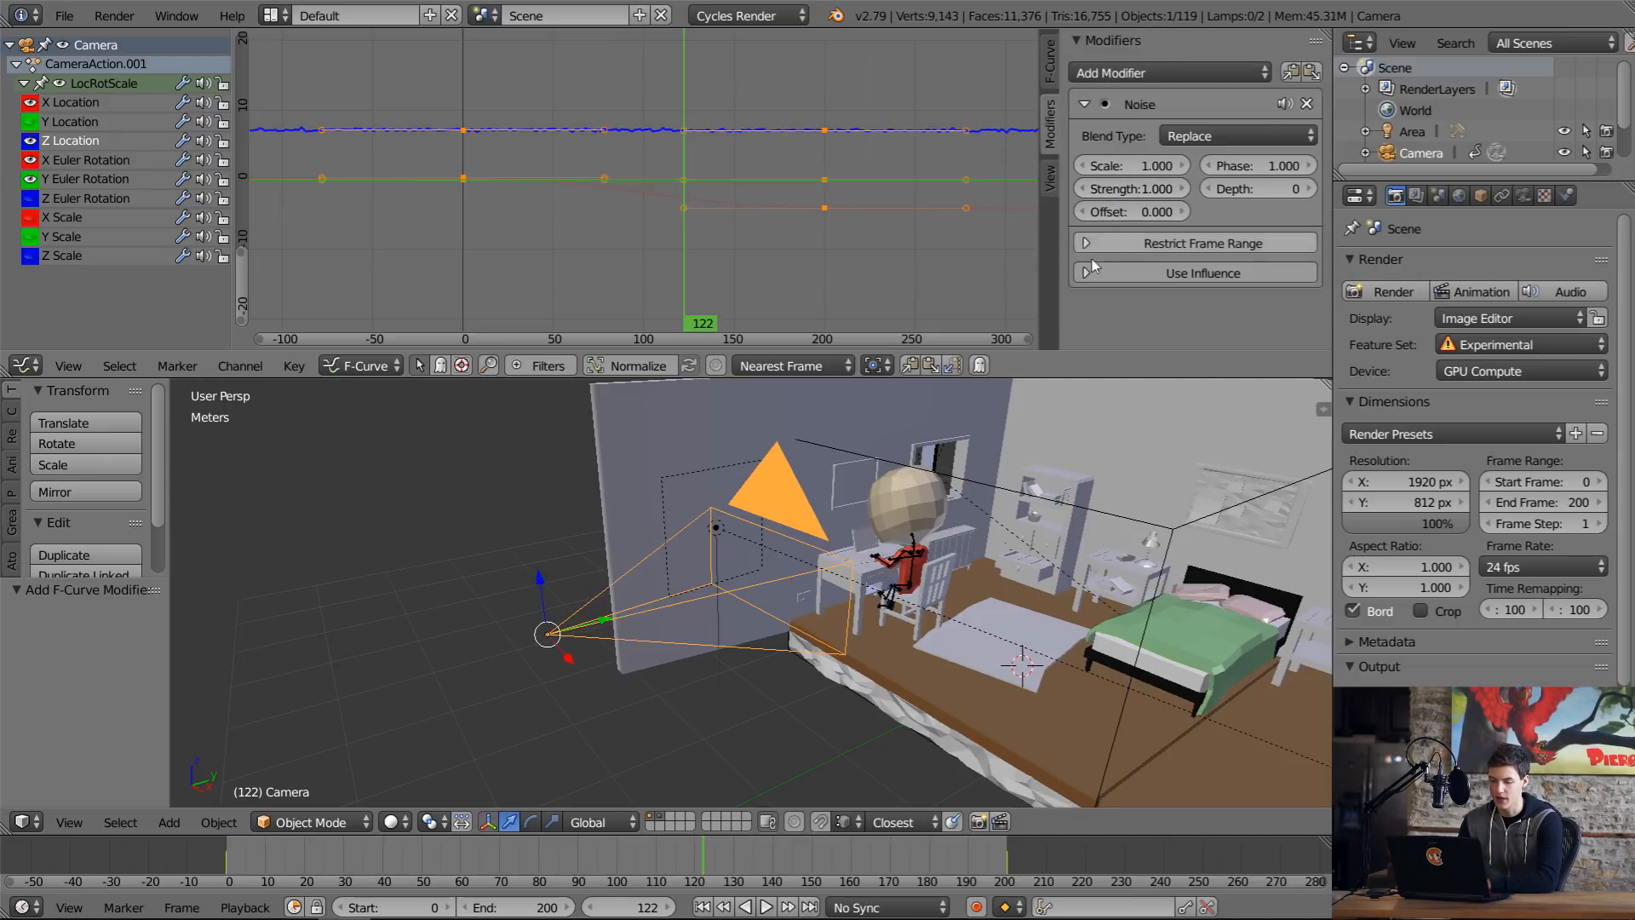
Step: Examine the noise on the Z Location curve up close and play the animation from frame 0 through the camera view
{"action": "scroll", "coordinate": [682, 196], "scroll_direction": "up", "scroll_amount": 6}
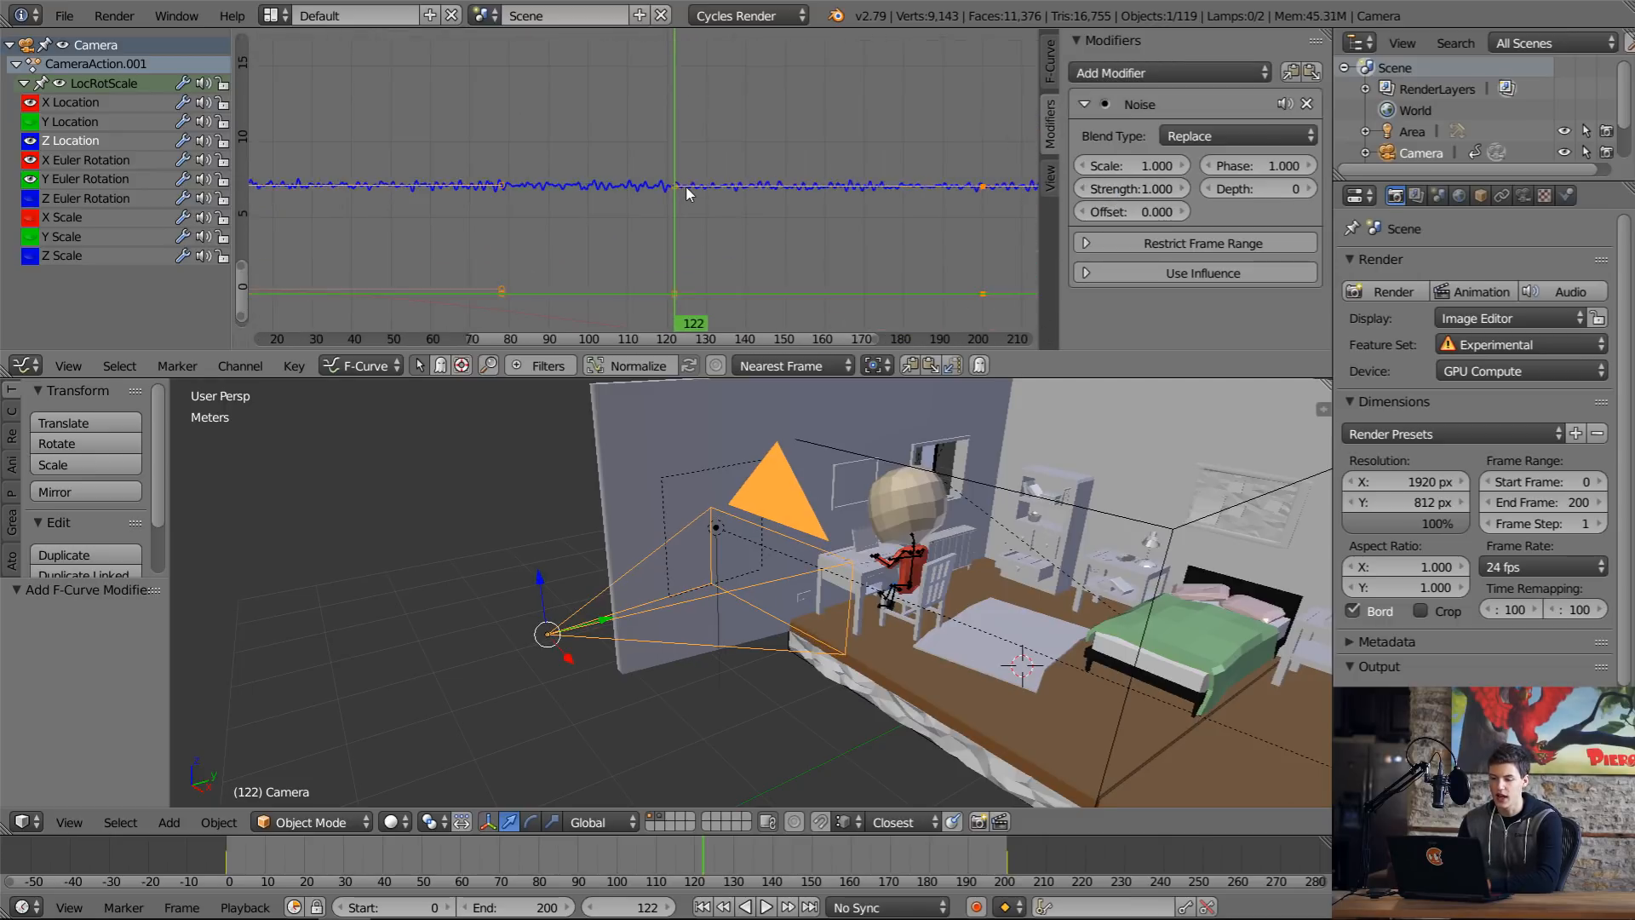
{"action": "scroll", "coordinate": [681, 196], "scroll_direction": "up", "scroll_amount": 2}
{"action": "middle_click_drag", "start_coordinate": [777, 254], "coordinate": [679, 166]}
{"action": "middle_click_drag", "start_coordinate": [634, 327], "coordinate": [667, 262]}
{"action": "middle_click_drag", "start_coordinate": [647, 54], "coordinate": [644, 251]}
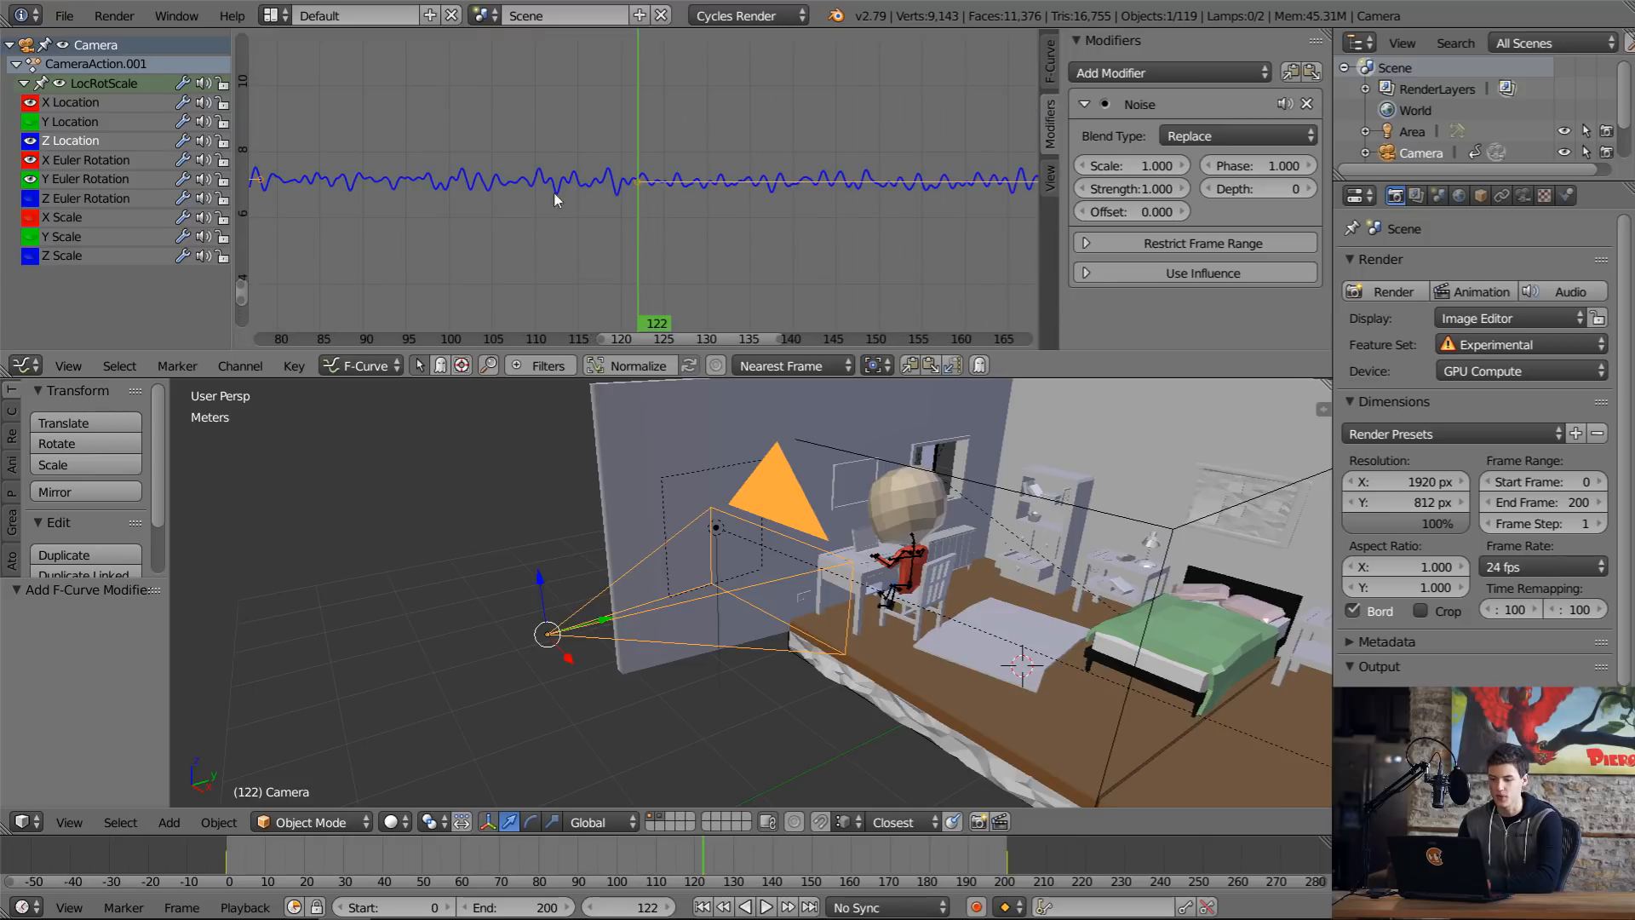
{"action": "key", "text": "shift+Left"}
{"action": "key", "text": "alt+a"}
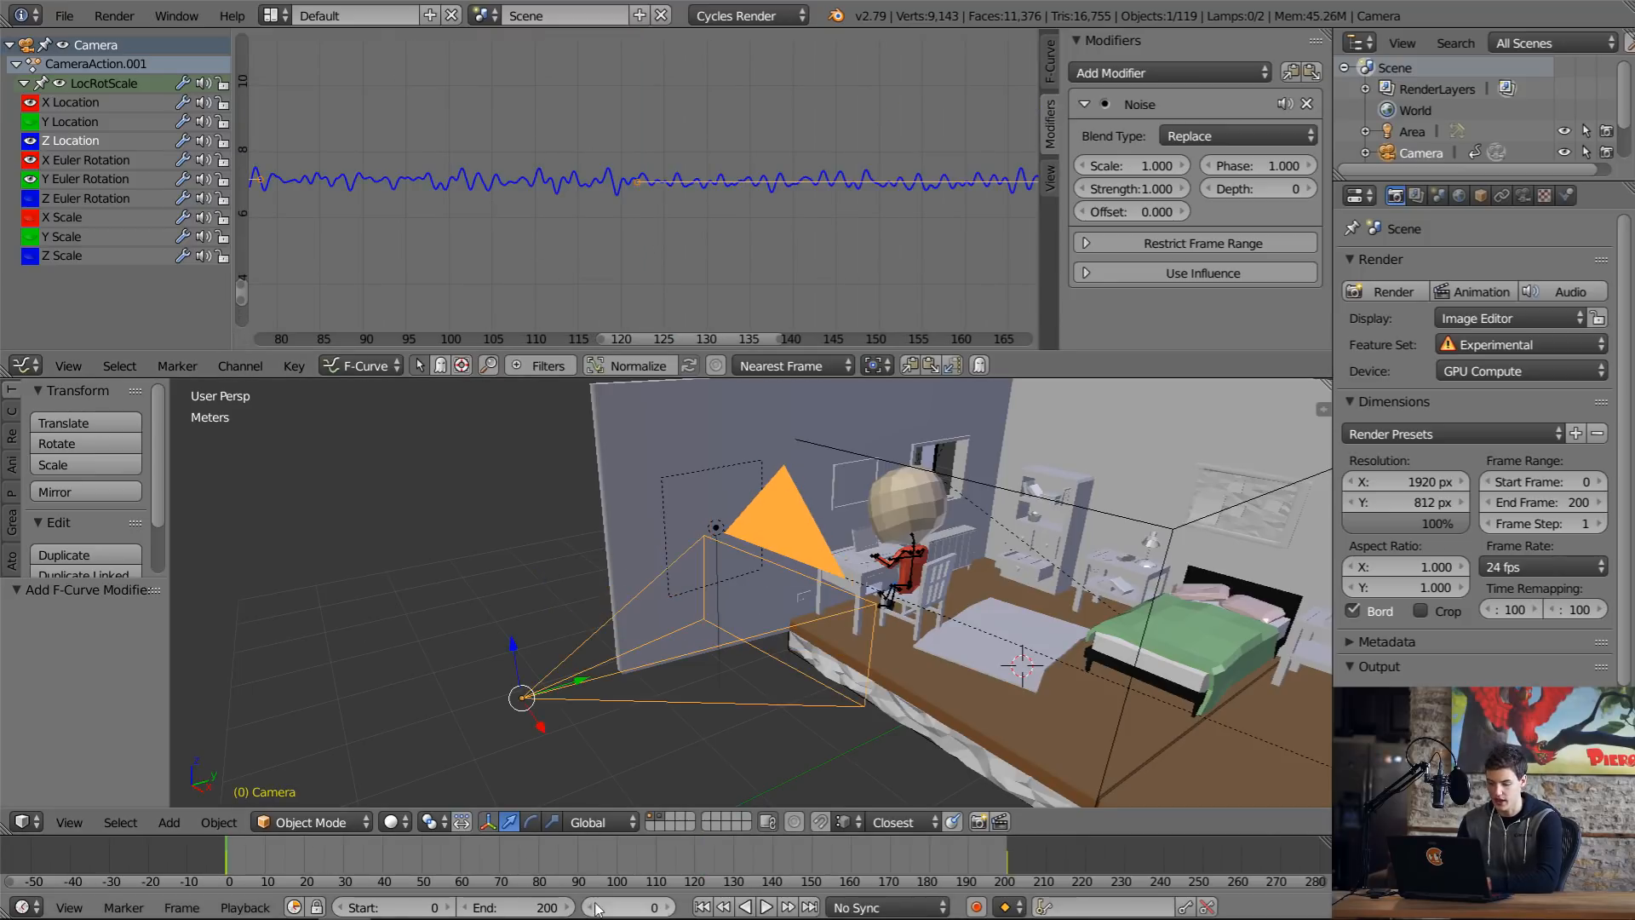
{"action": "left_click", "coordinate": [766, 905]}
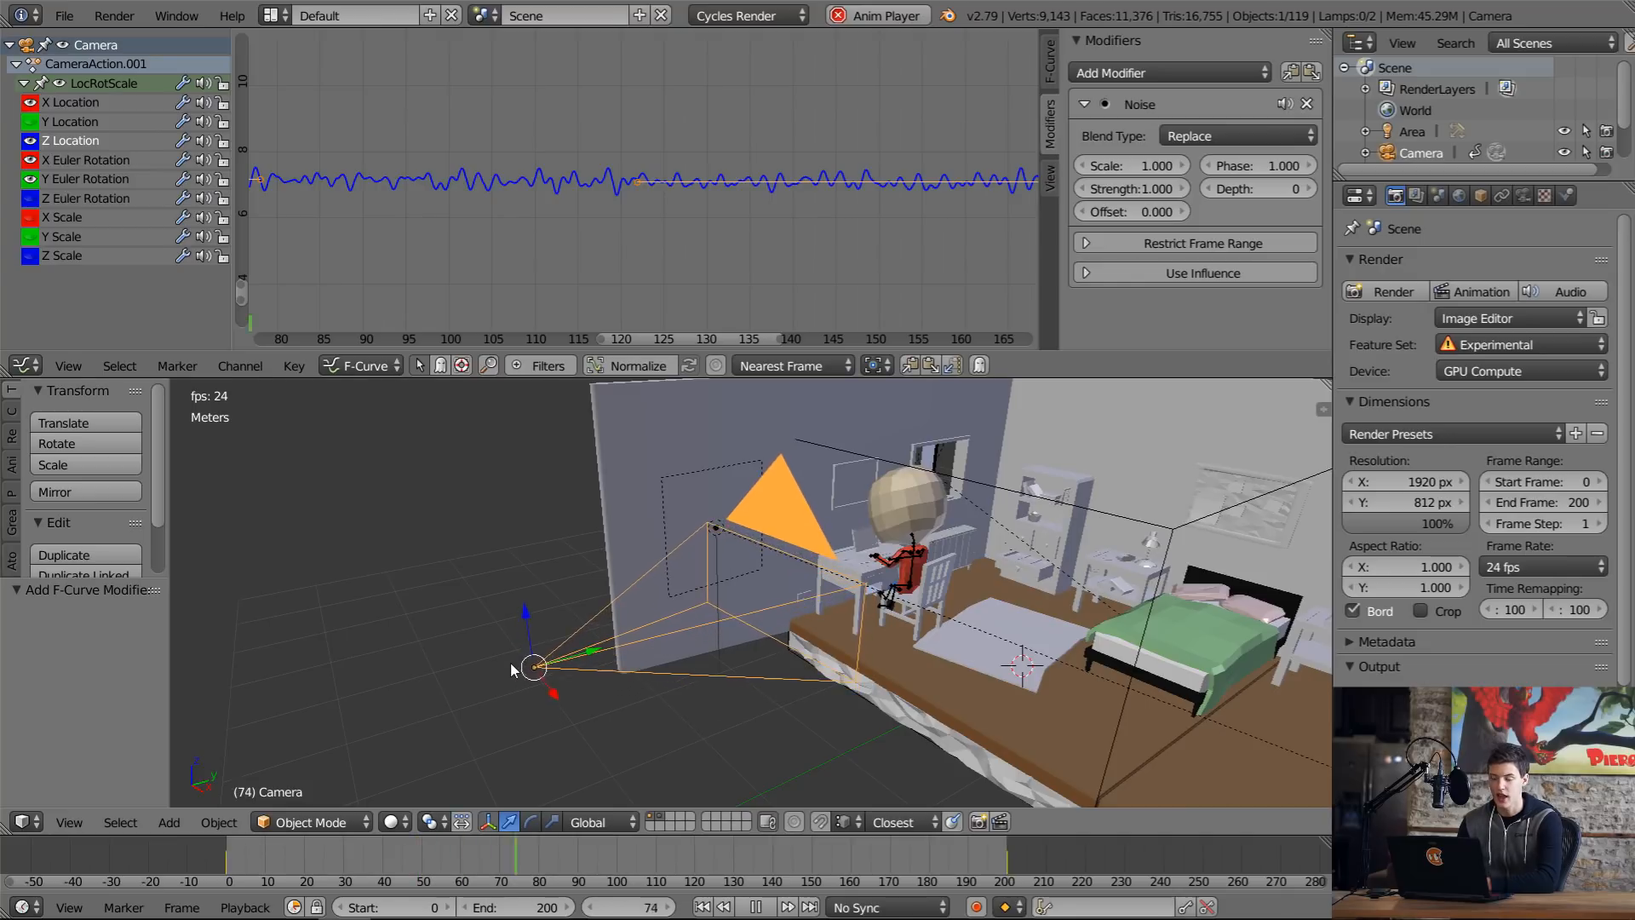
{"action": "key", "text": "KP_0"}
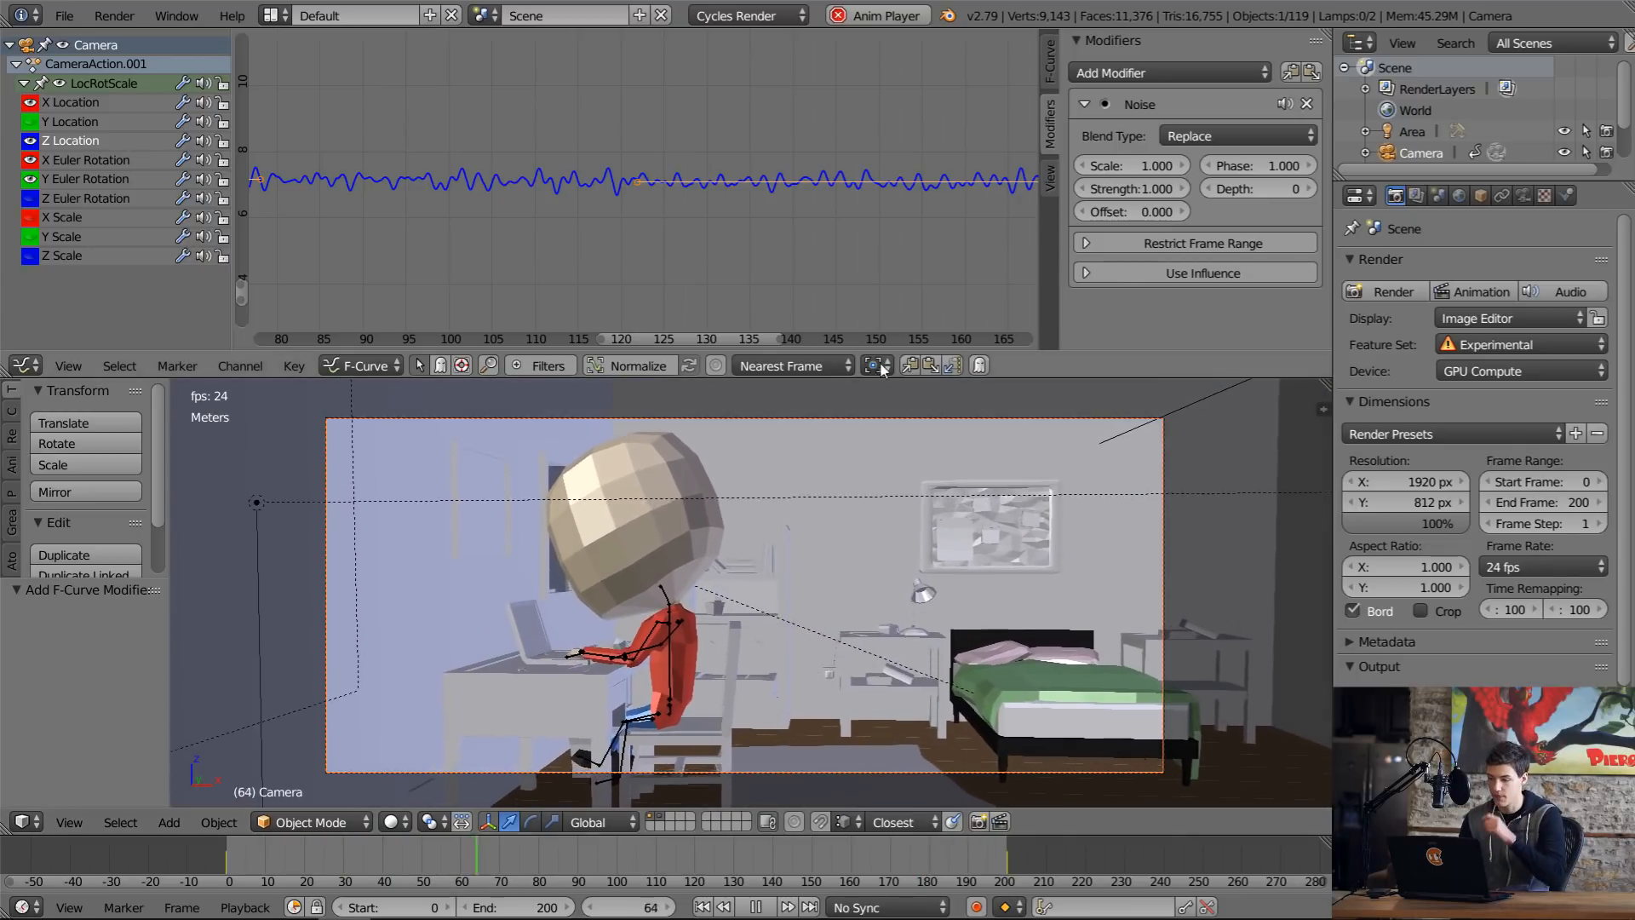
Step: Set the scale of the Z Location curve's Noise modifier to 11.9
{"action": "left_click", "coordinate": [1112, 167]}
{"action": "type", "text": "7.9"}
{"action": "key", "text": "Return"}
{"action": "left_click_drag", "start_coordinate": [1171, 167], "coordinate": [1206, 167]}
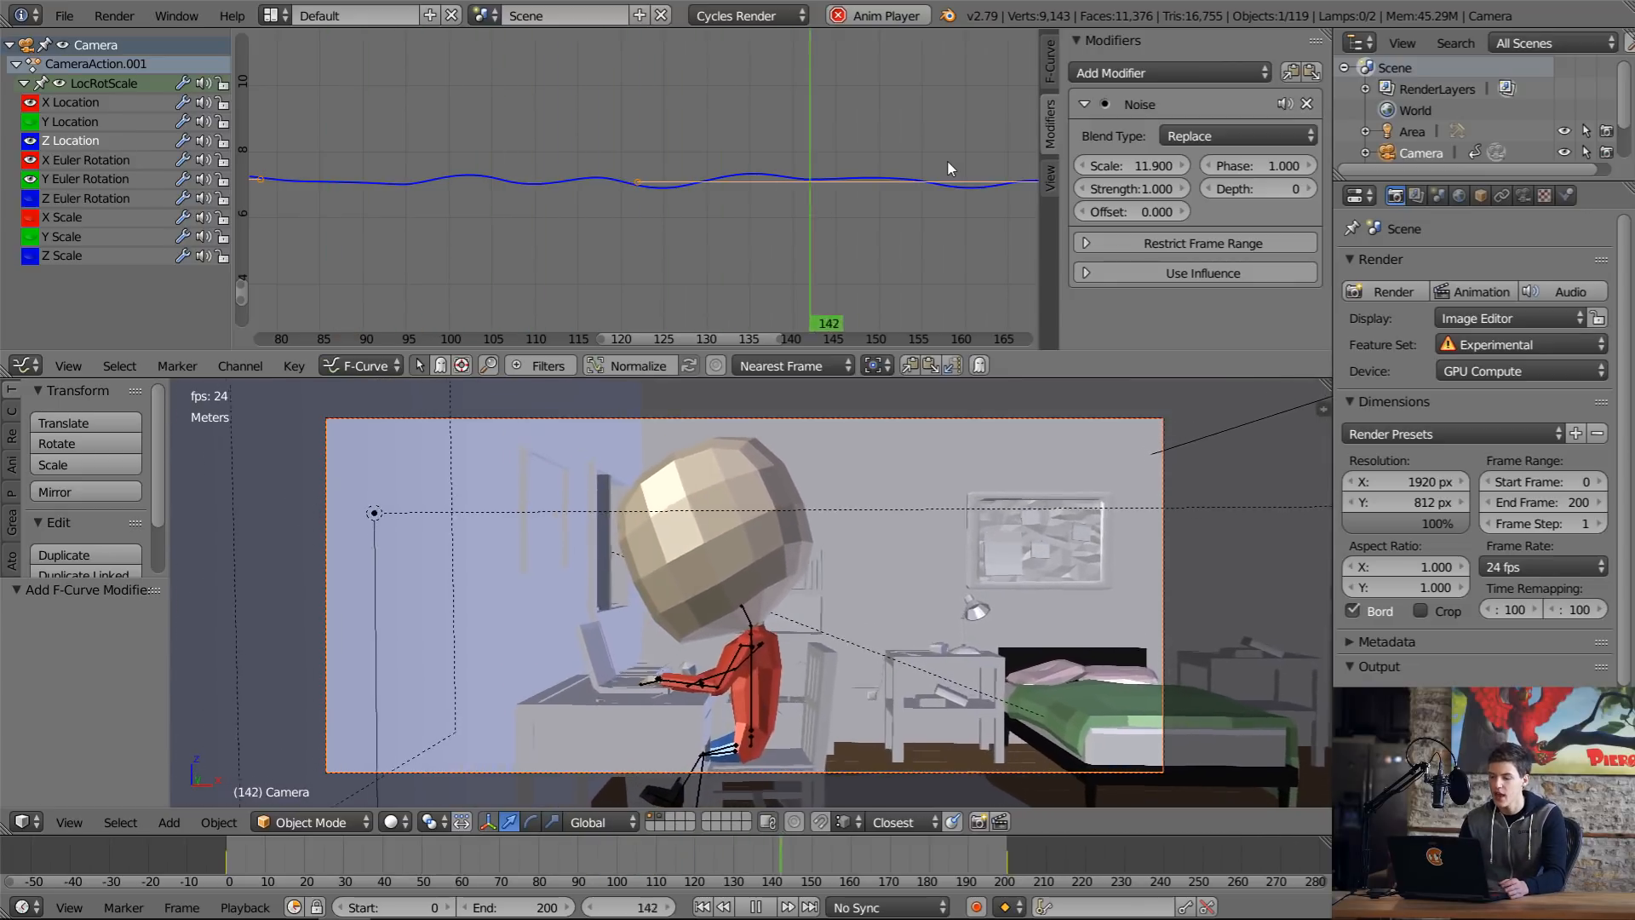
Step: Set the strength of the Z Location curve's Noise modifier to 0.1
{"action": "left_click", "coordinate": [1123, 185]}
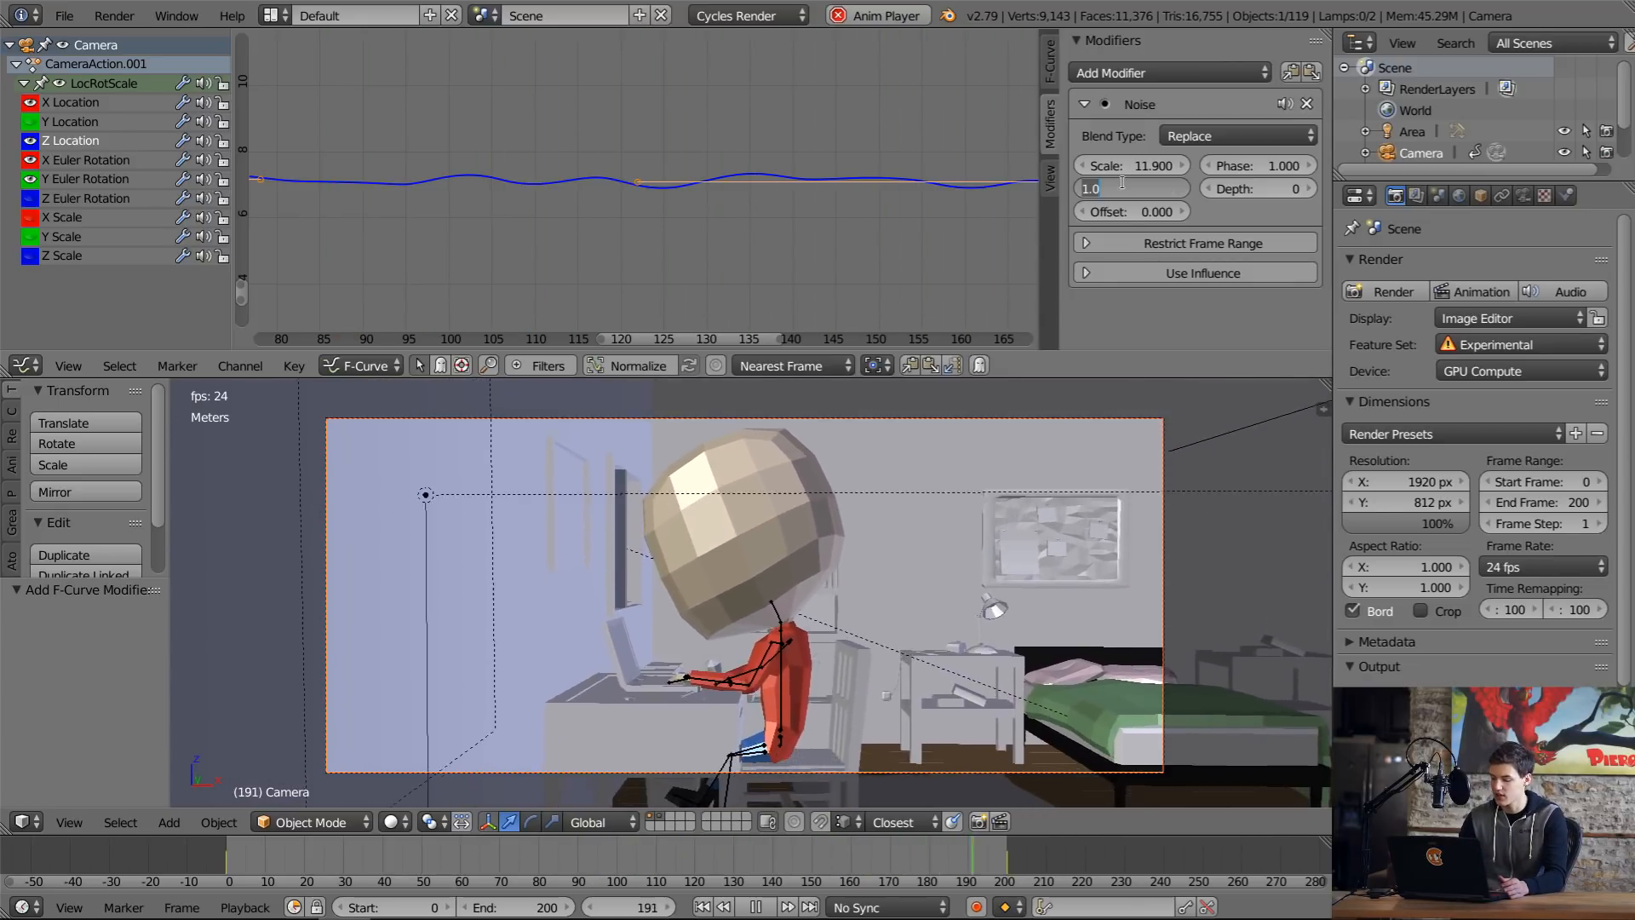
{"action": "key", "text": "Return"}
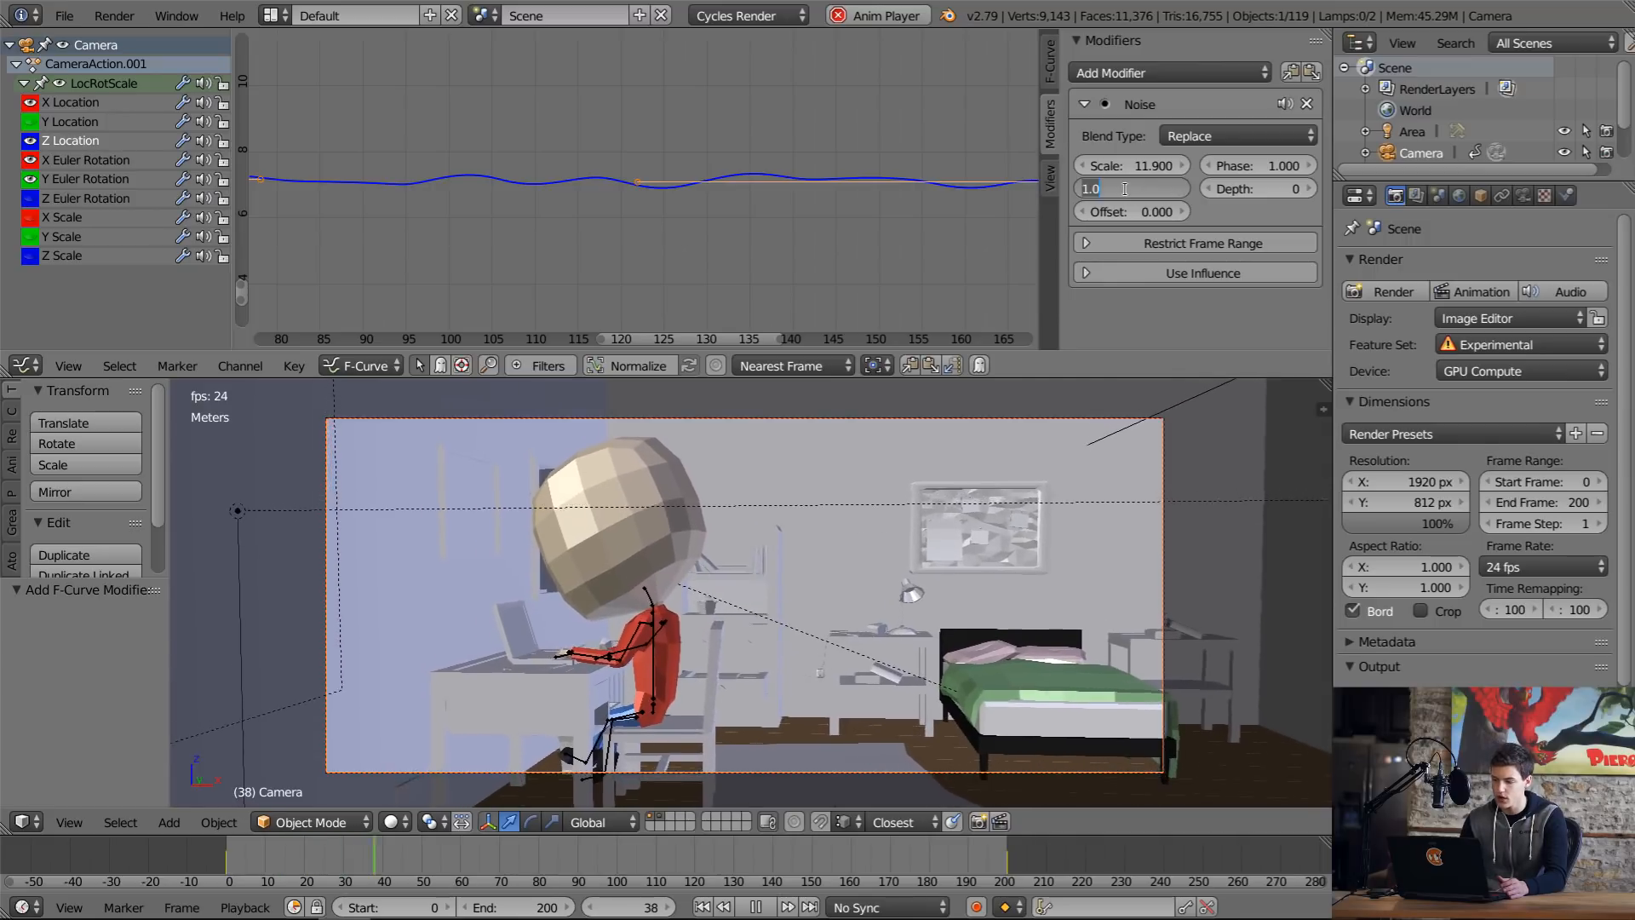
{"action": "left_click", "coordinate": [1124, 189]}
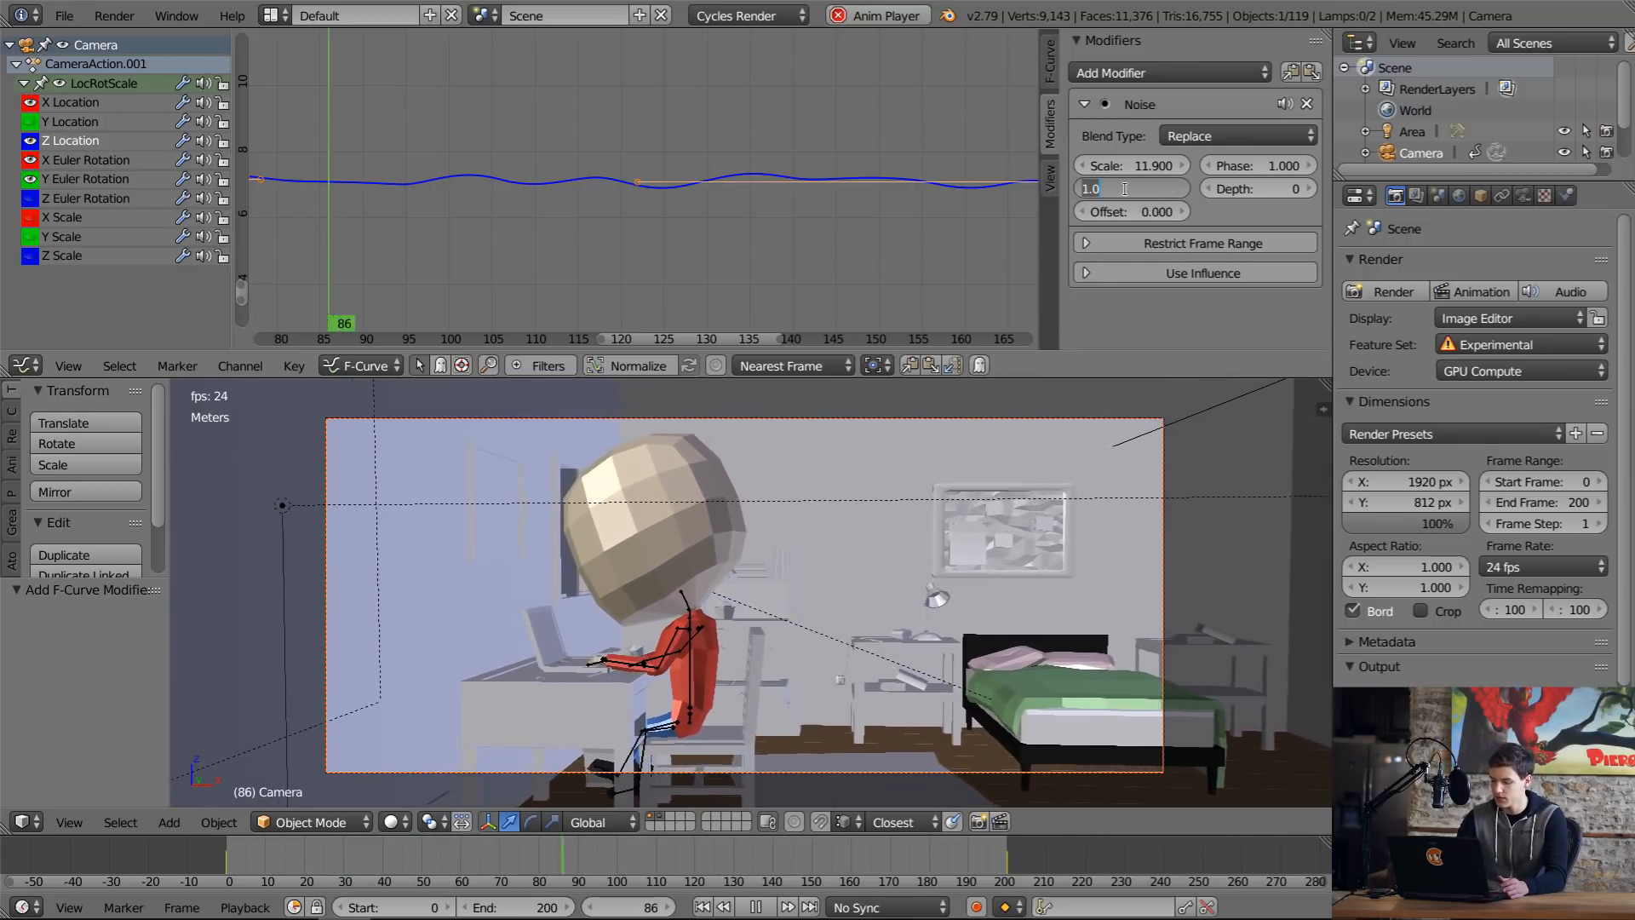
{"action": "type", "text": "0.1"}
{"action": "key", "text": "Return"}
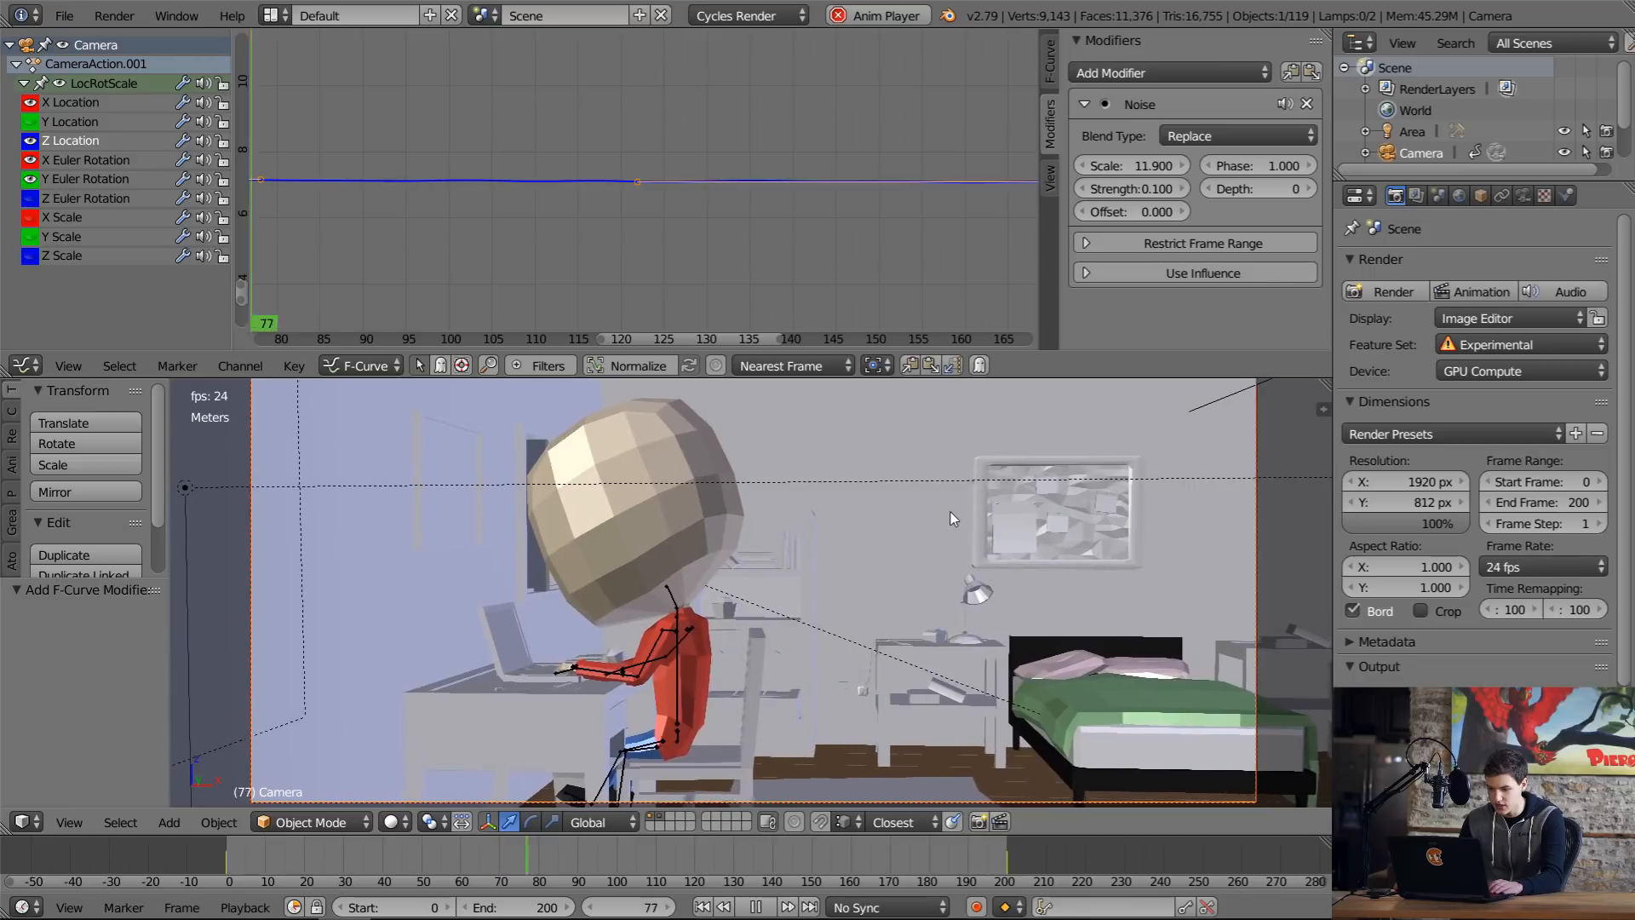
Step: Set the scale of the Z Location curve's Noise modifier to 18
{"action": "left_click", "coordinate": [1128, 167]}
{"action": "type", "text": "18"}
{"action": "key", "text": "Return"}
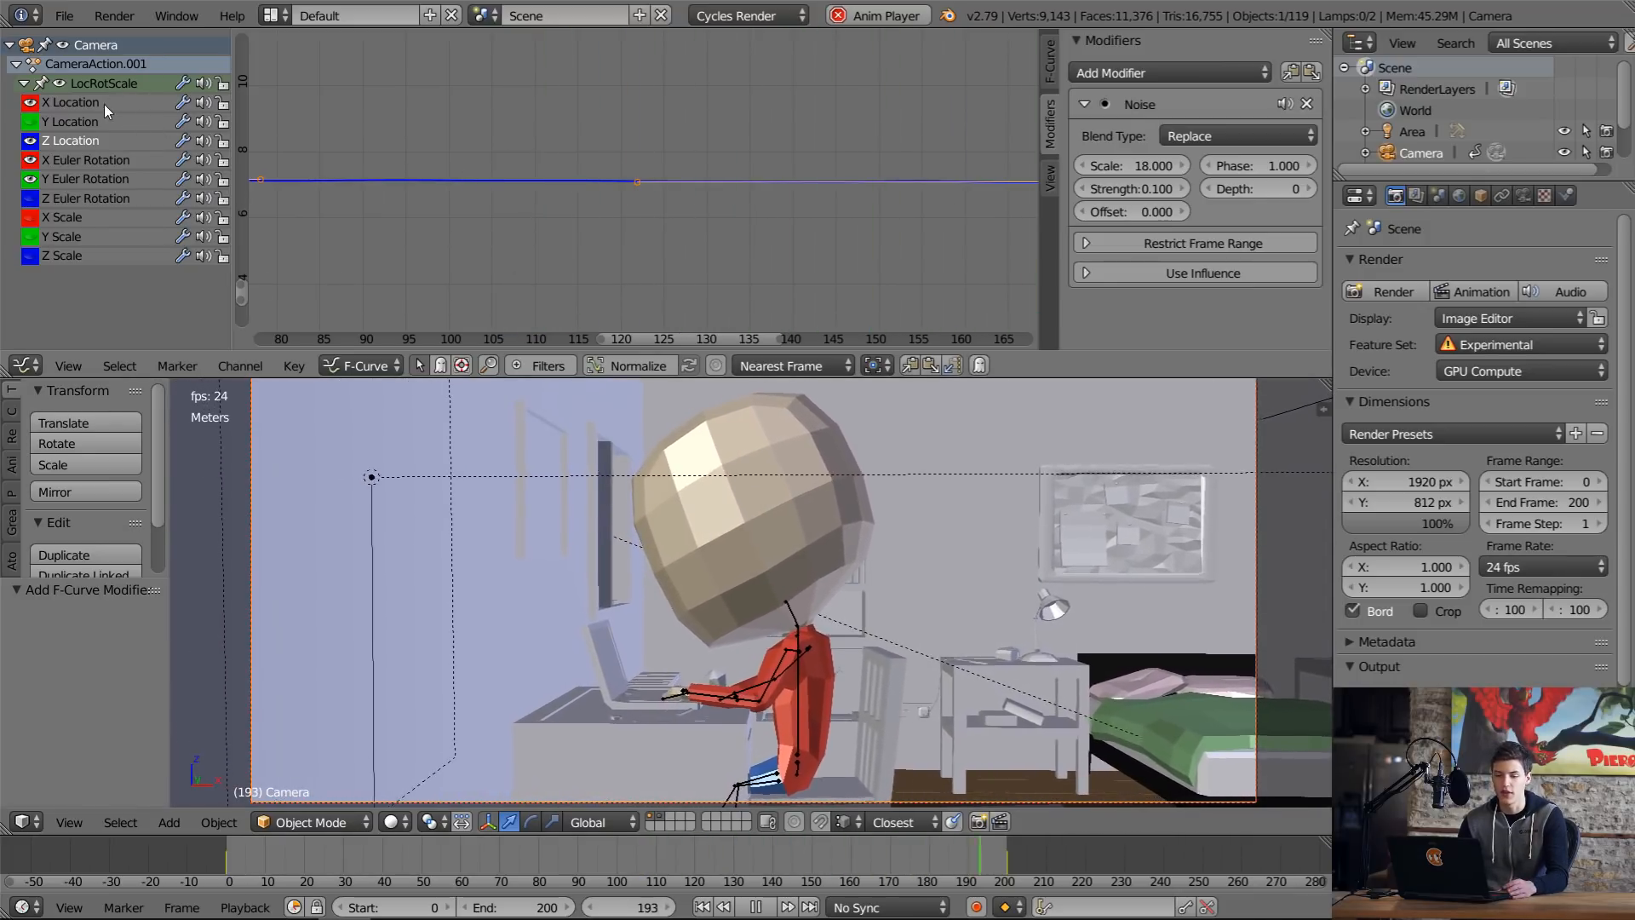
Step: Add a Noise modifier to the X Location curve and set its scale to 20
{"action": "left_click", "coordinate": [78, 104]}
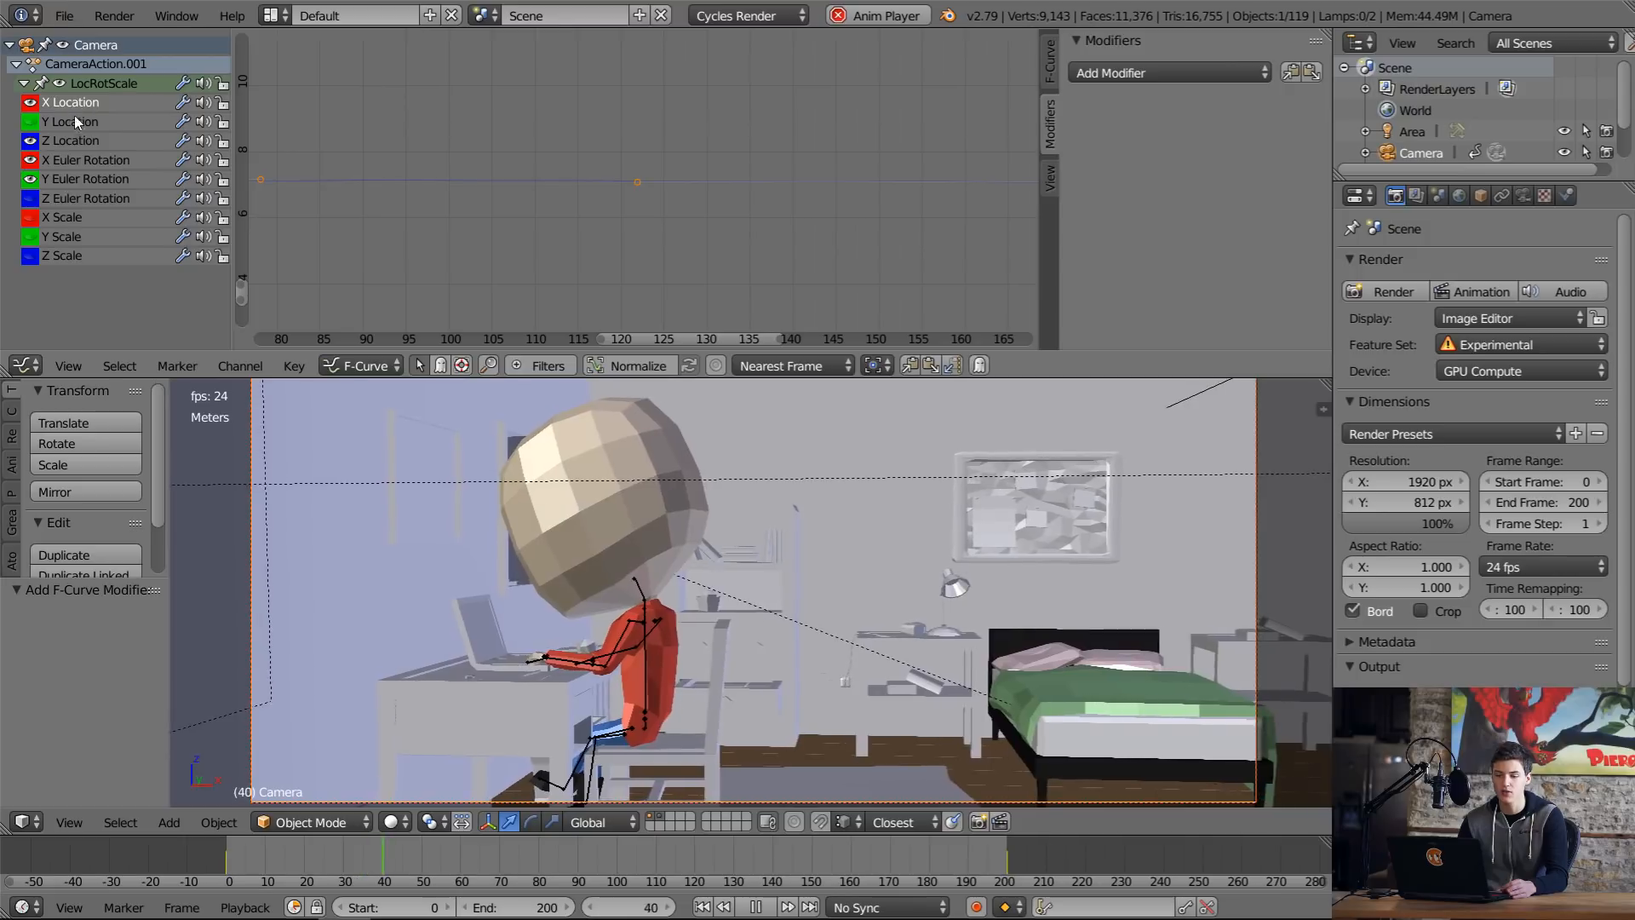
{"action": "left_click", "coordinate": [1126, 74]}
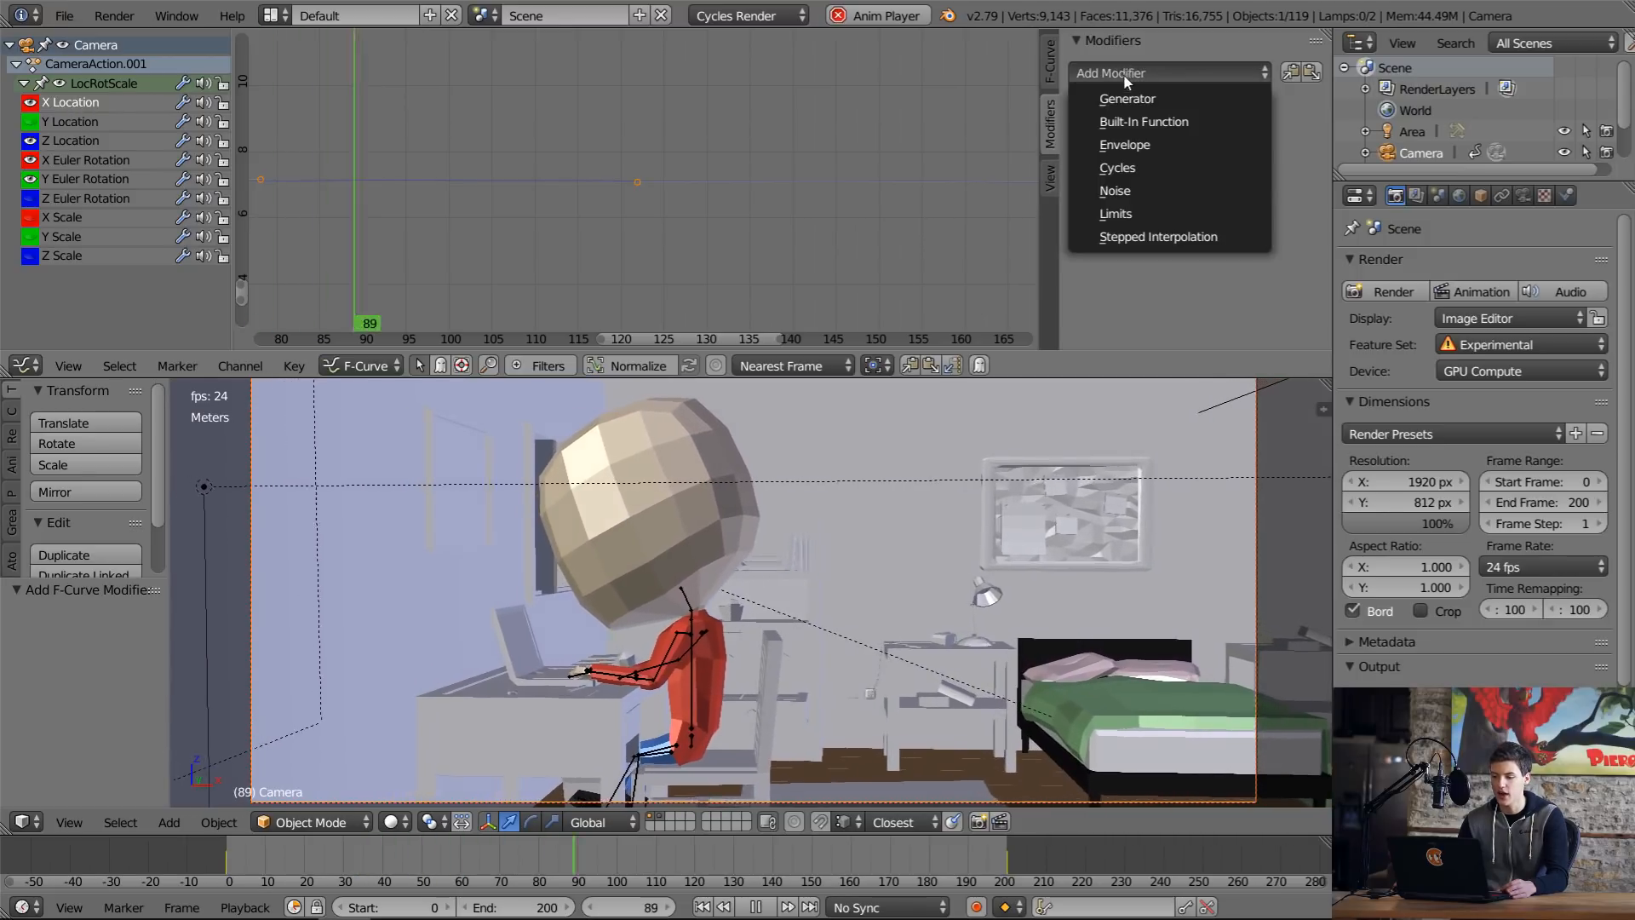
{"action": "left_click", "coordinate": [1117, 191]}
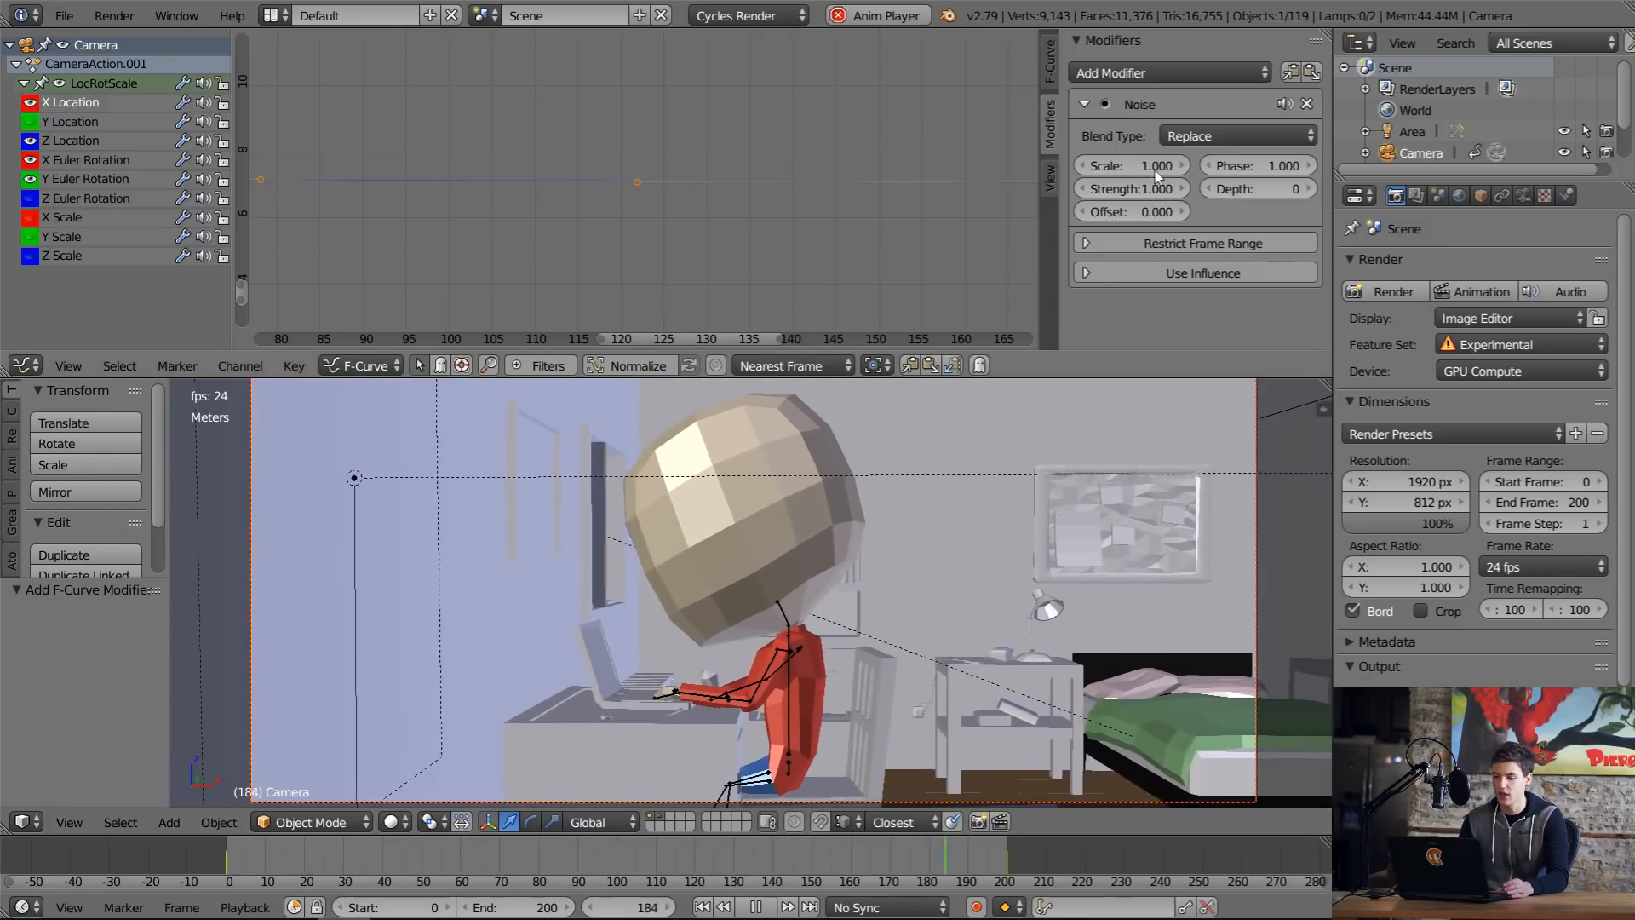
{"action": "left_click", "coordinate": [1126, 165]}
{"action": "type", "text": "20"}
{"action": "key", "text": "Return"}
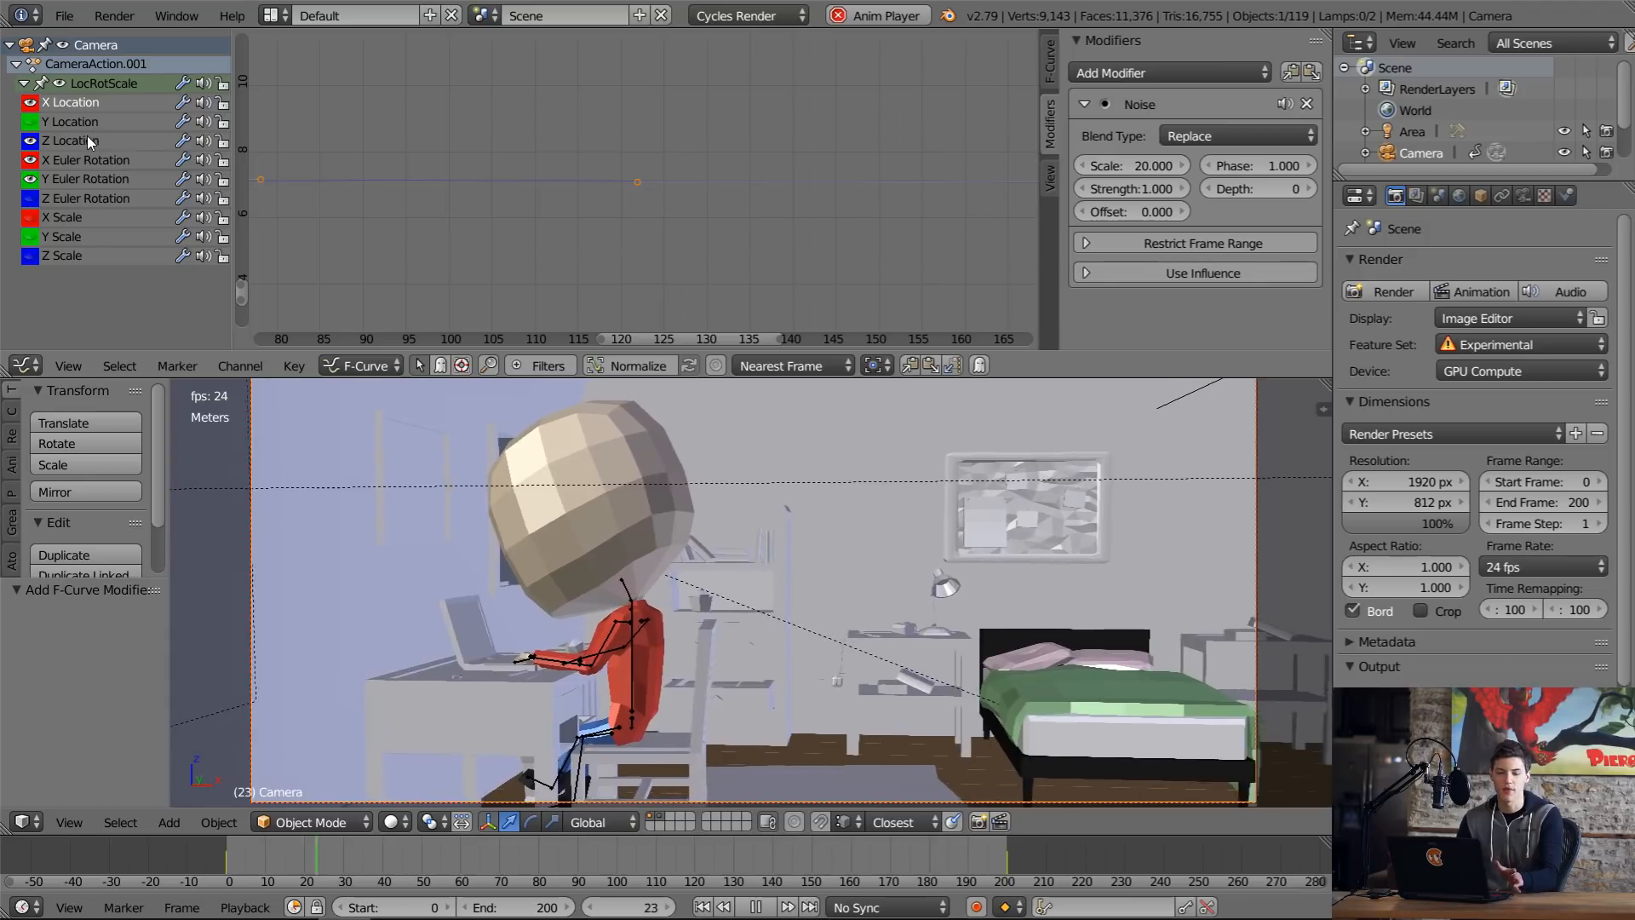
Step: Check the Z Location curve's noise settings and set the X Location curve's noise strength to 0.1
{"action": "left_click", "coordinate": [80, 140]}
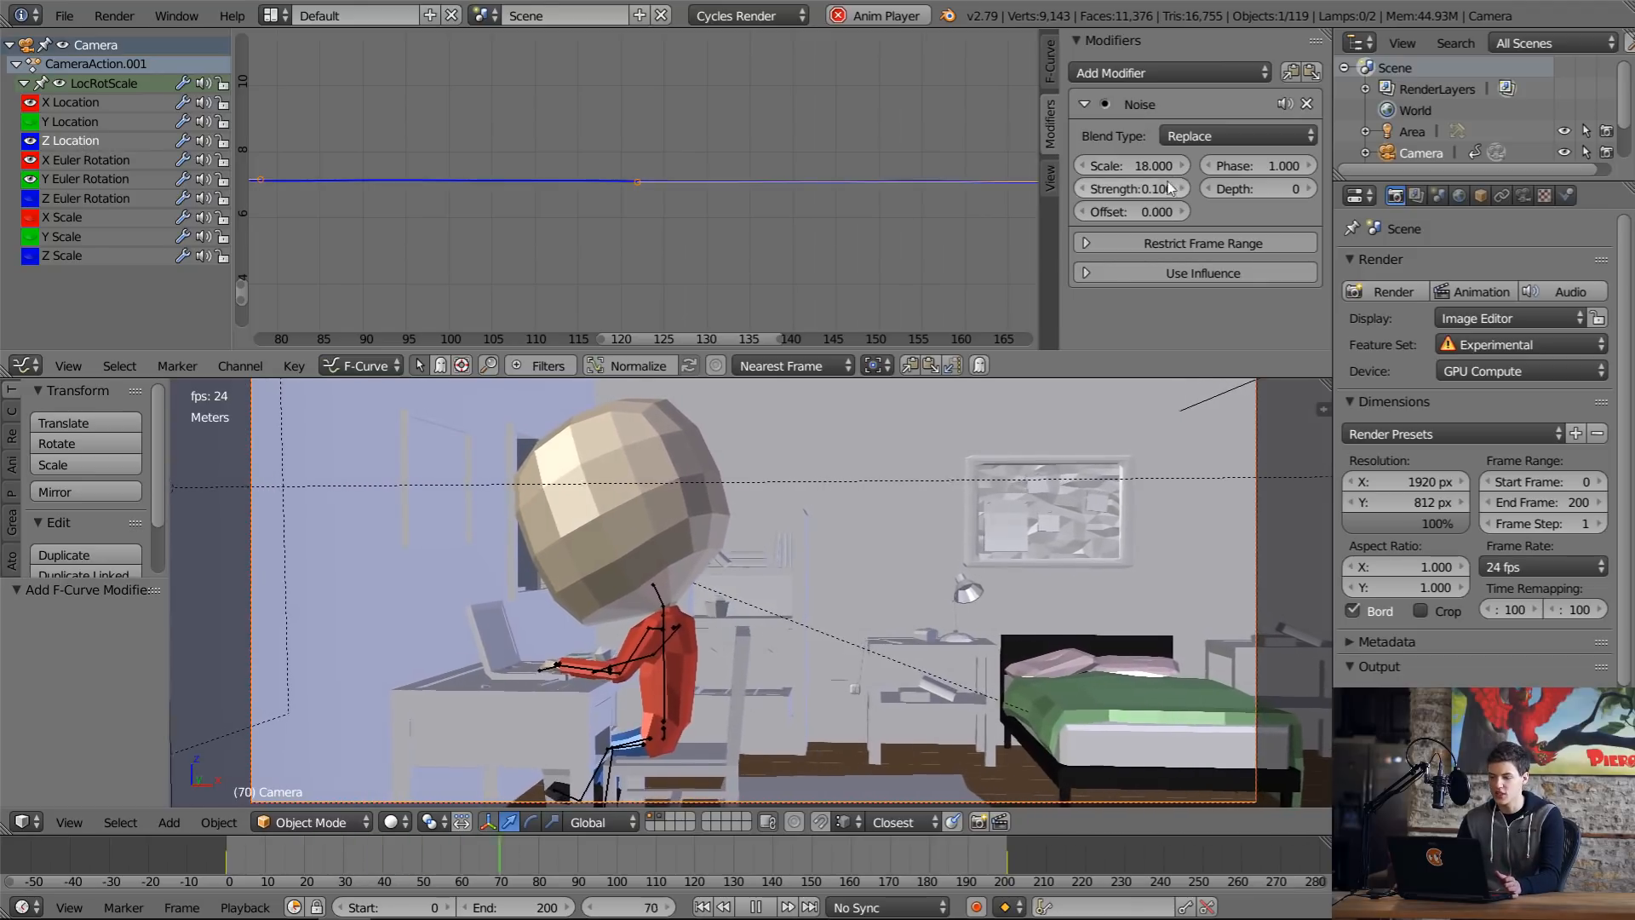
{"action": "left_click", "coordinate": [311, 180]}
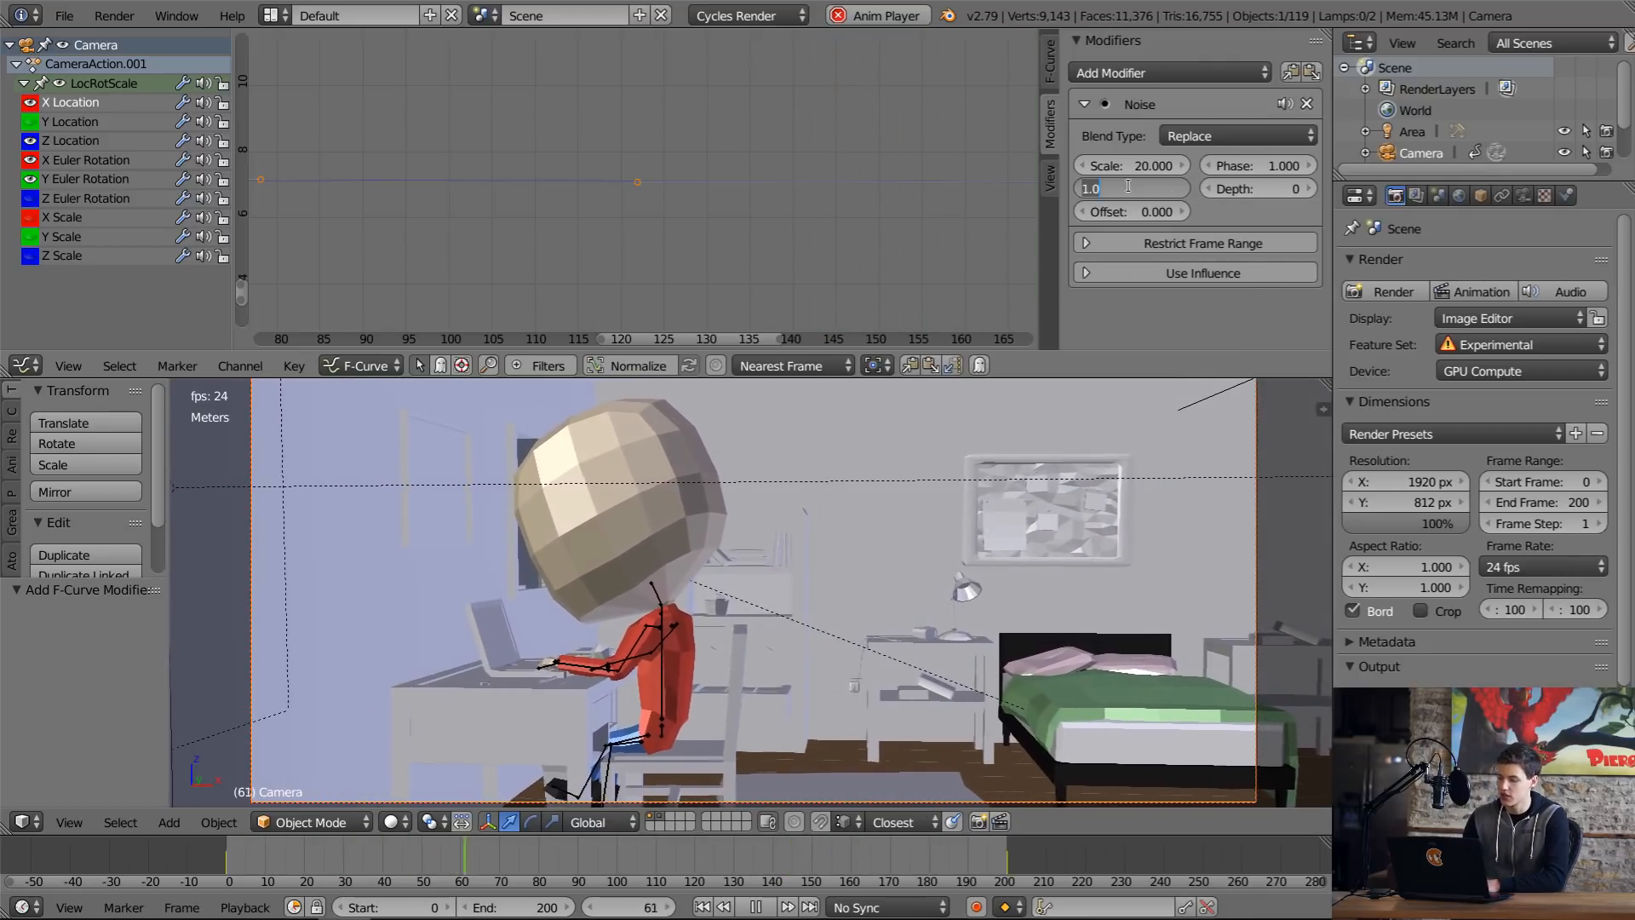
{"action": "type", "text": "0.1"}
{"action": "key", "text": "Return"}
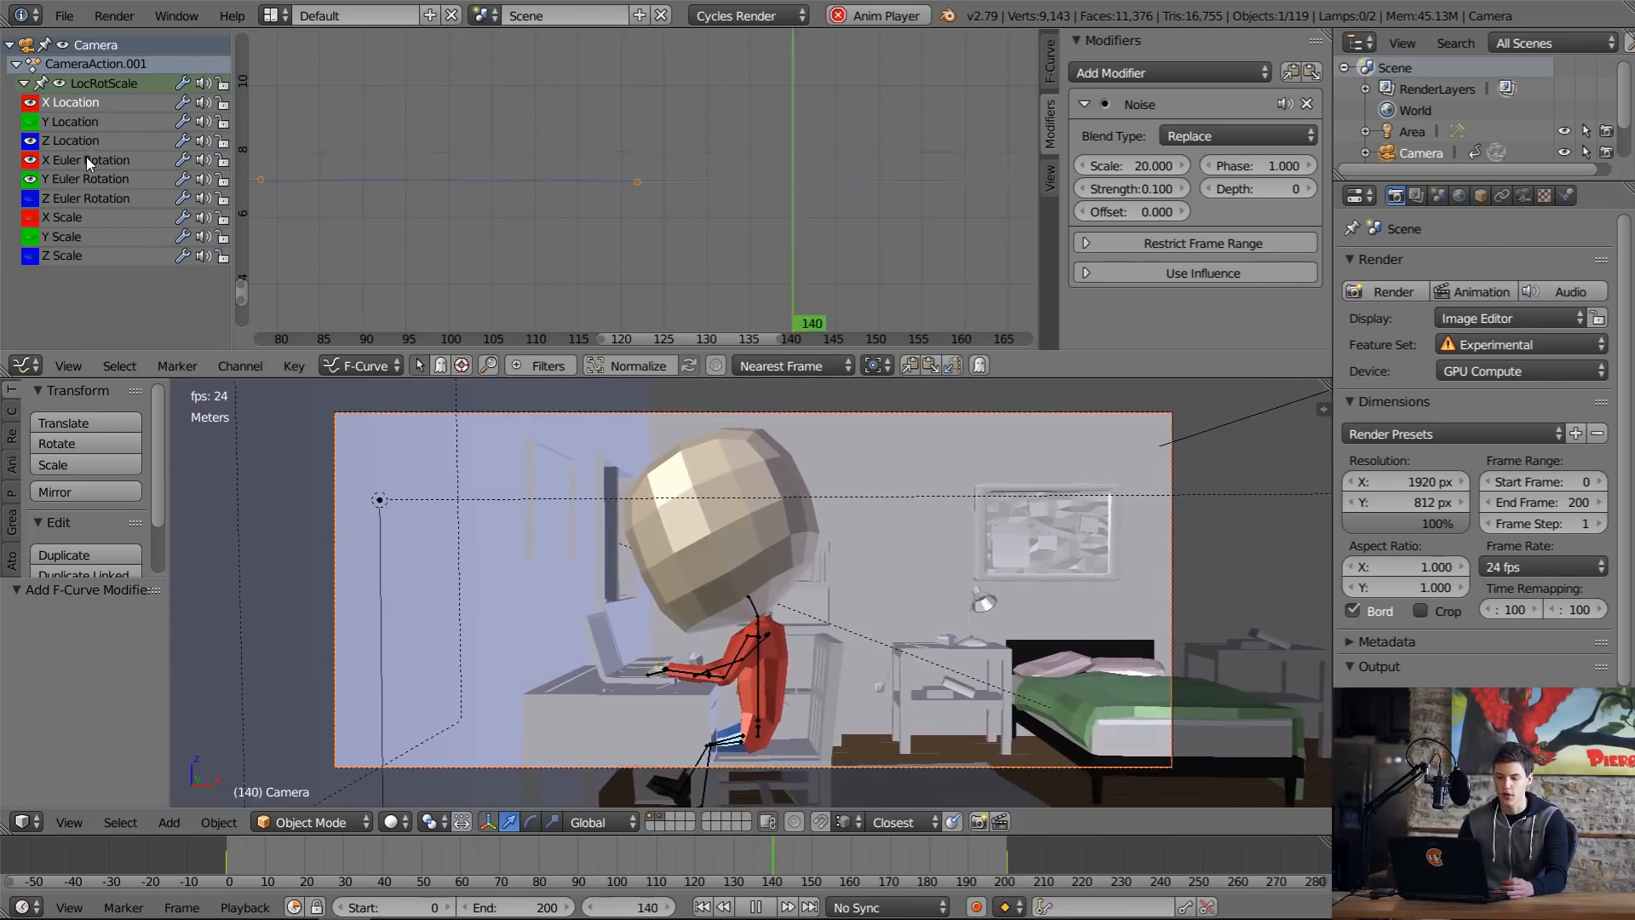
Step: Add a Noise modifier to the camera's X Euler Rotation curve
{"action": "middle_click_drag", "start_coordinate": [562, 519], "coordinate": [580, 613]}
{"action": "key", "text": "KP_0"}
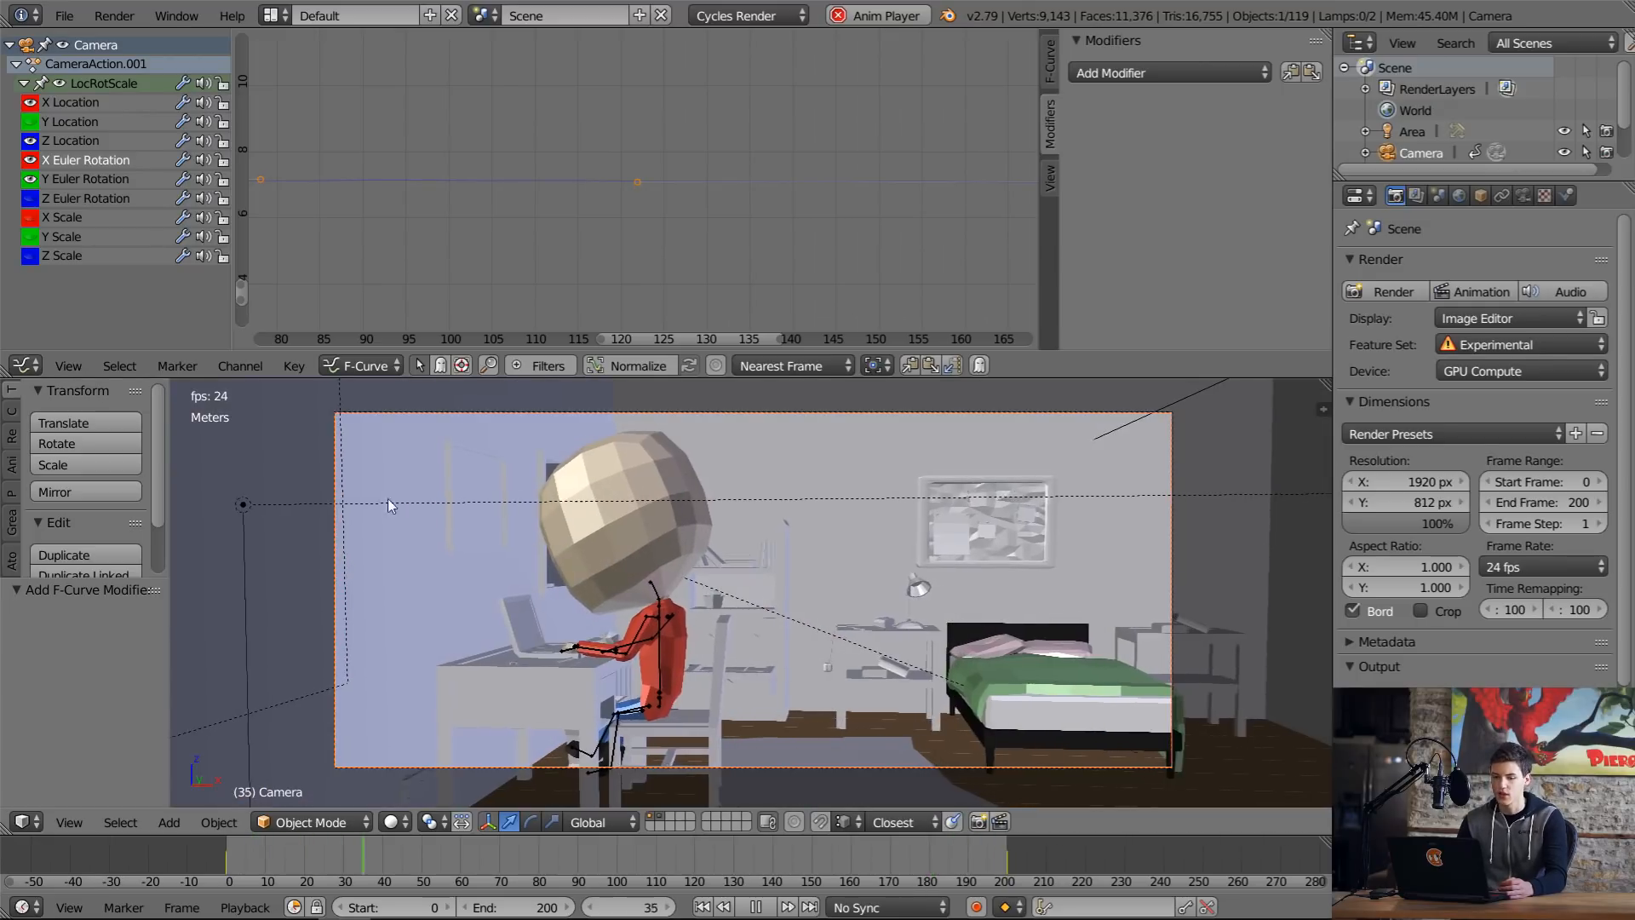
{"action": "scroll", "coordinate": [483, 167], "scroll_direction": "down", "scroll_amount": 1}
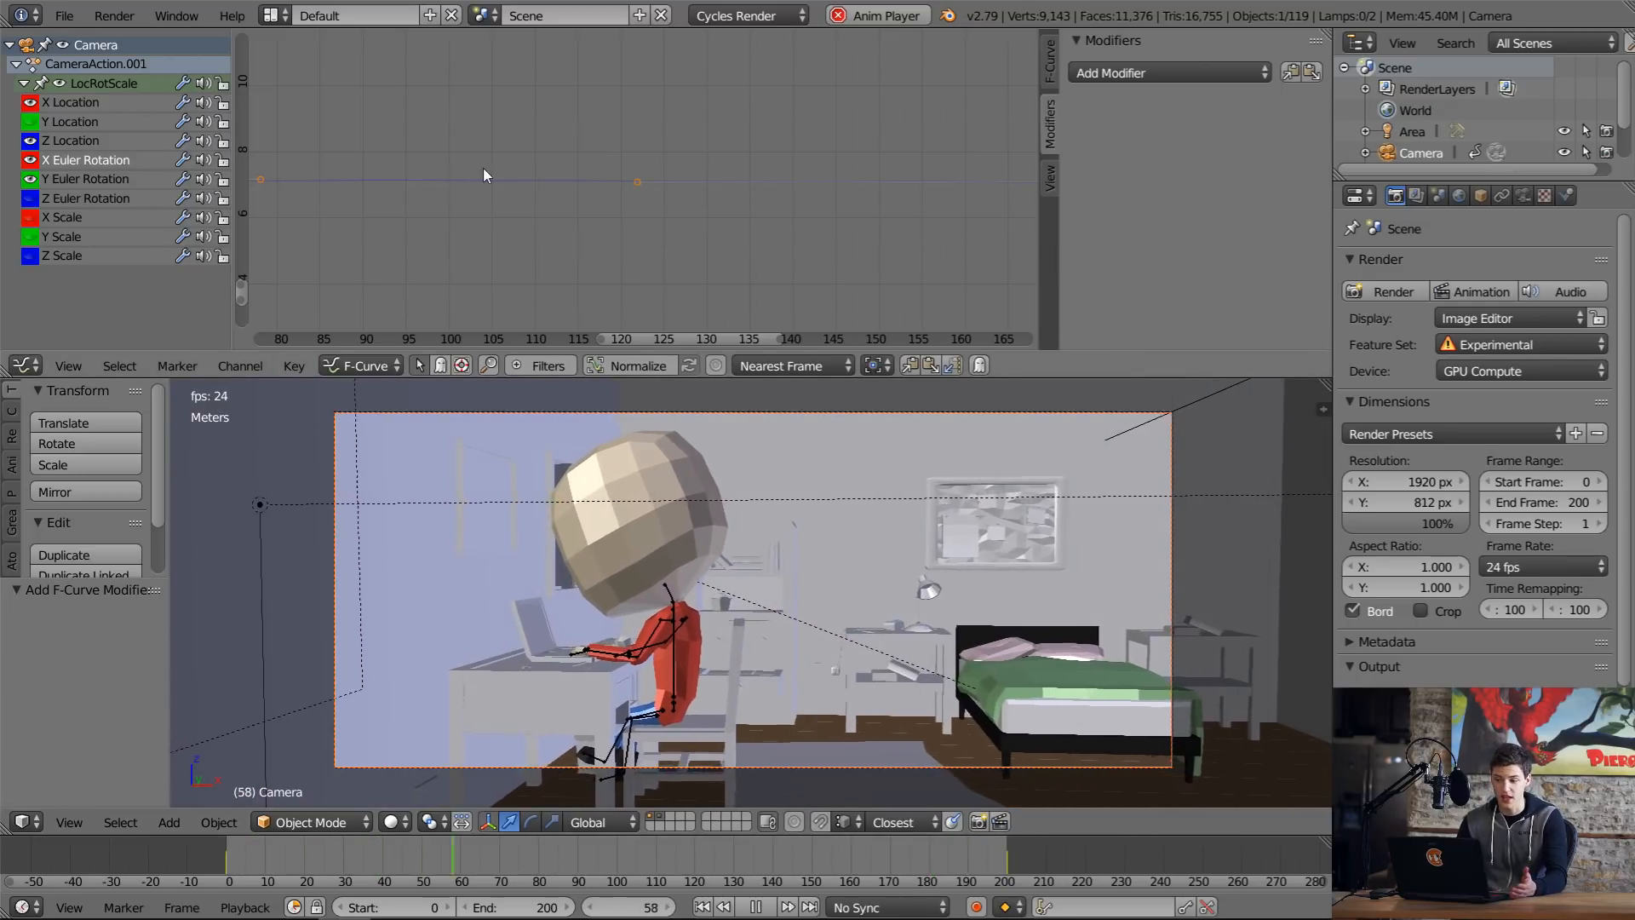
{"action": "left_click", "coordinate": [1132, 75]}
{"action": "left_click", "coordinate": [1117, 191]}
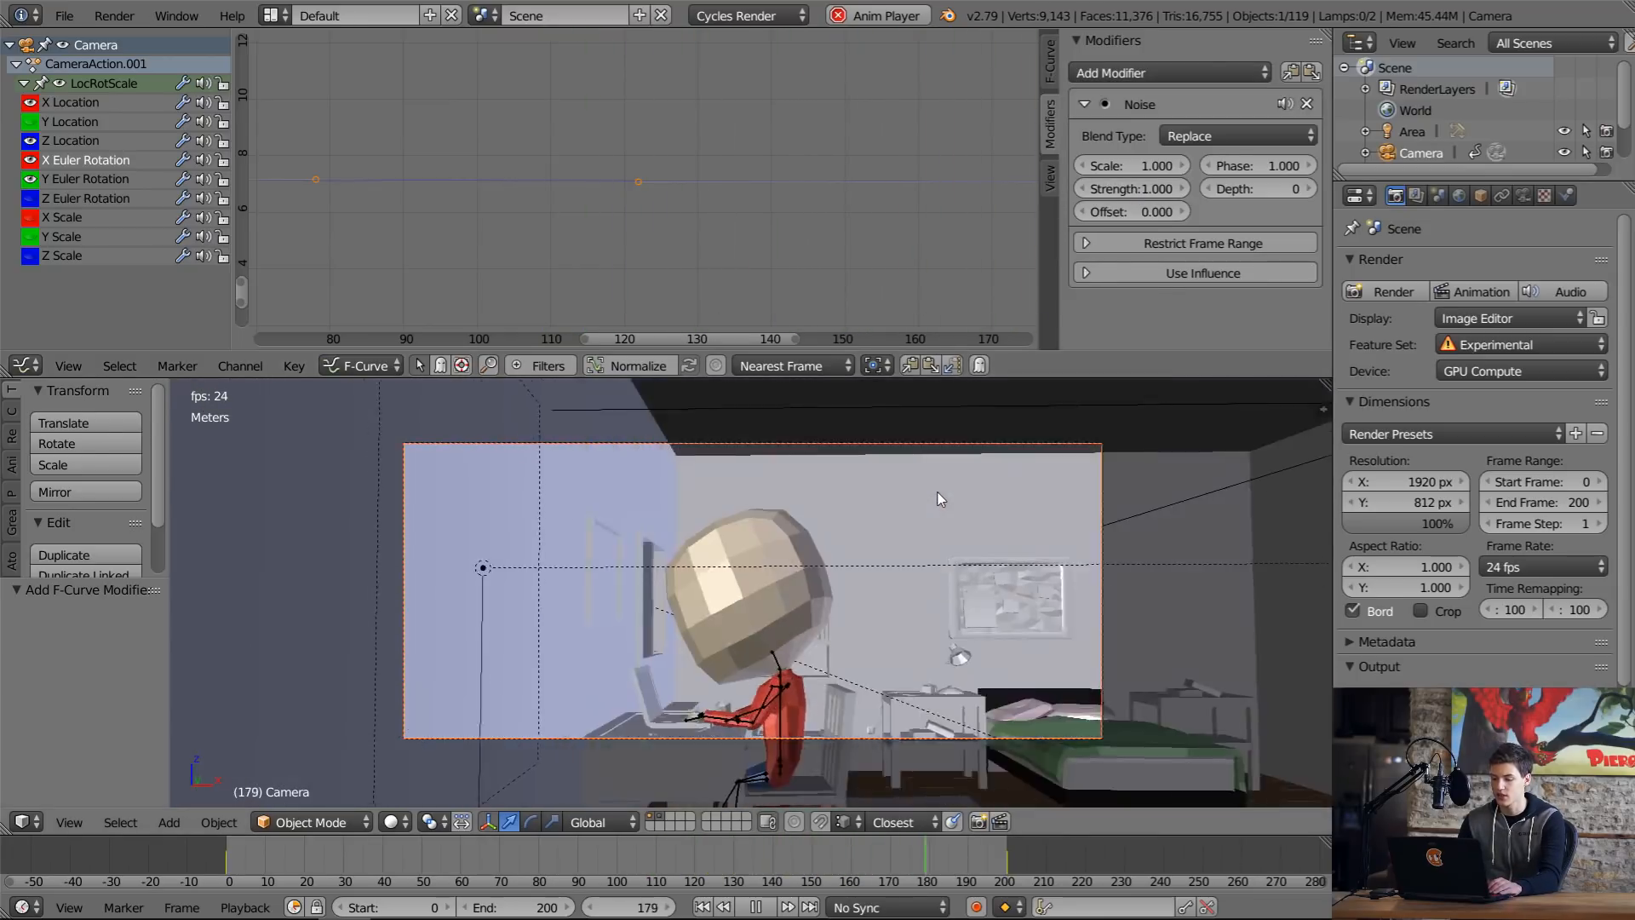
Step: Set the X Euler Rotation curve's Noise modifier to scale 21 and strength 0.01
{"action": "left_click", "coordinate": [1133, 165]}
{"action": "type", "text": "20"}
{"action": "key", "text": "Return"}
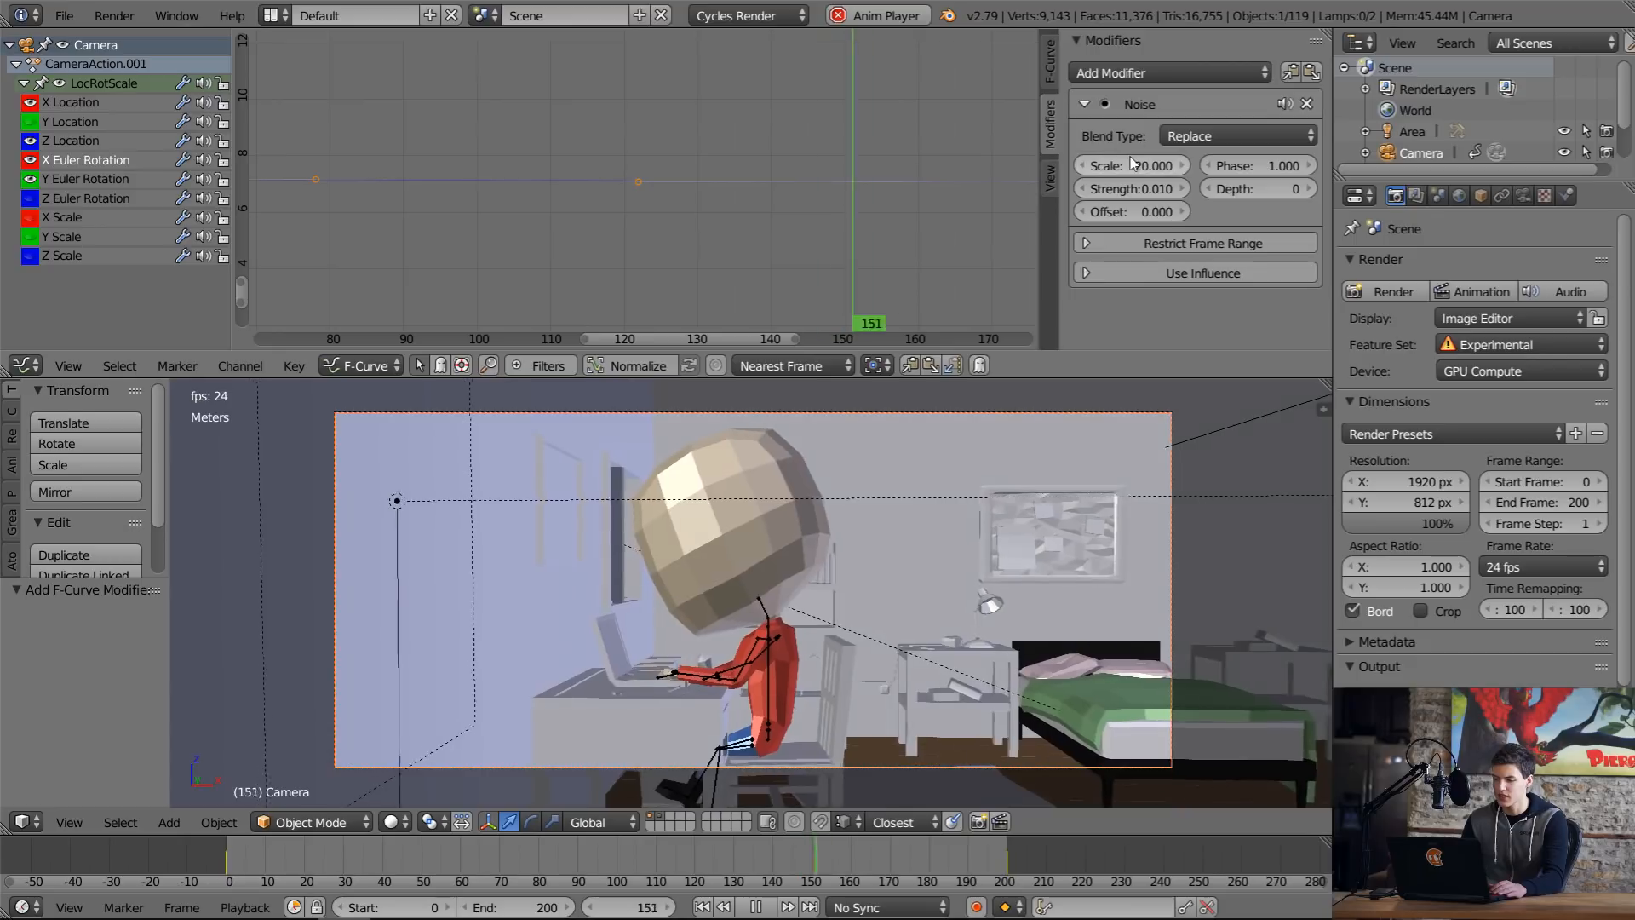
{"action": "key", "text": "Return"}
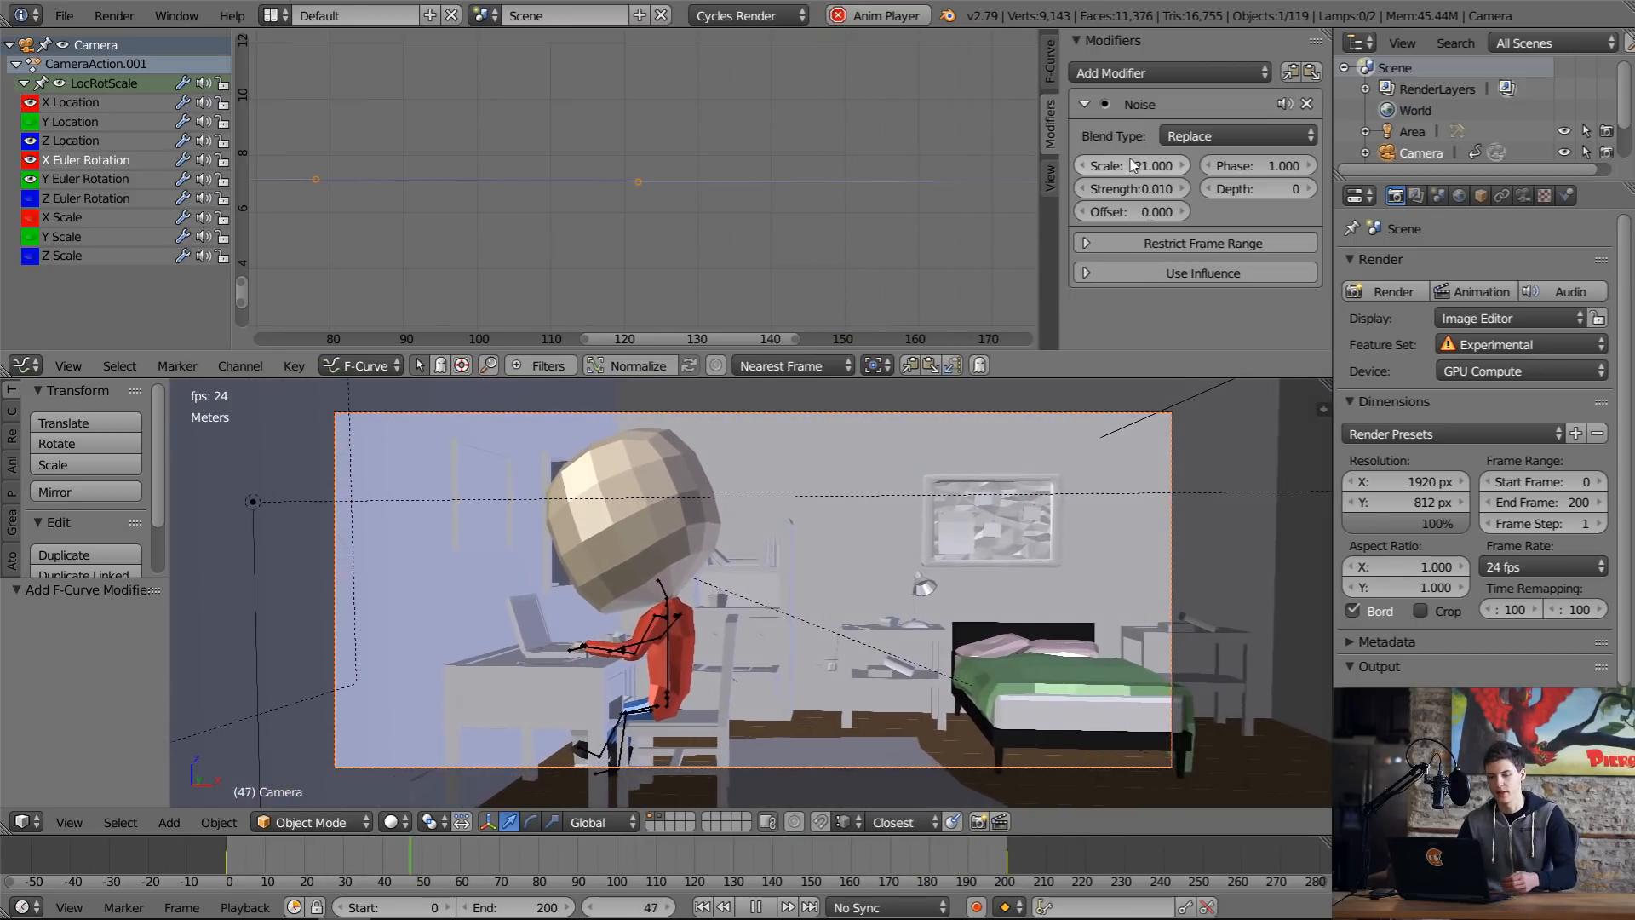
Step: Add a Noise modifier to the Y Euler Rotation curve and set its scale to 19
{"action": "left_click", "coordinate": [101, 178]}
{"action": "left_click", "coordinate": [1112, 77]}
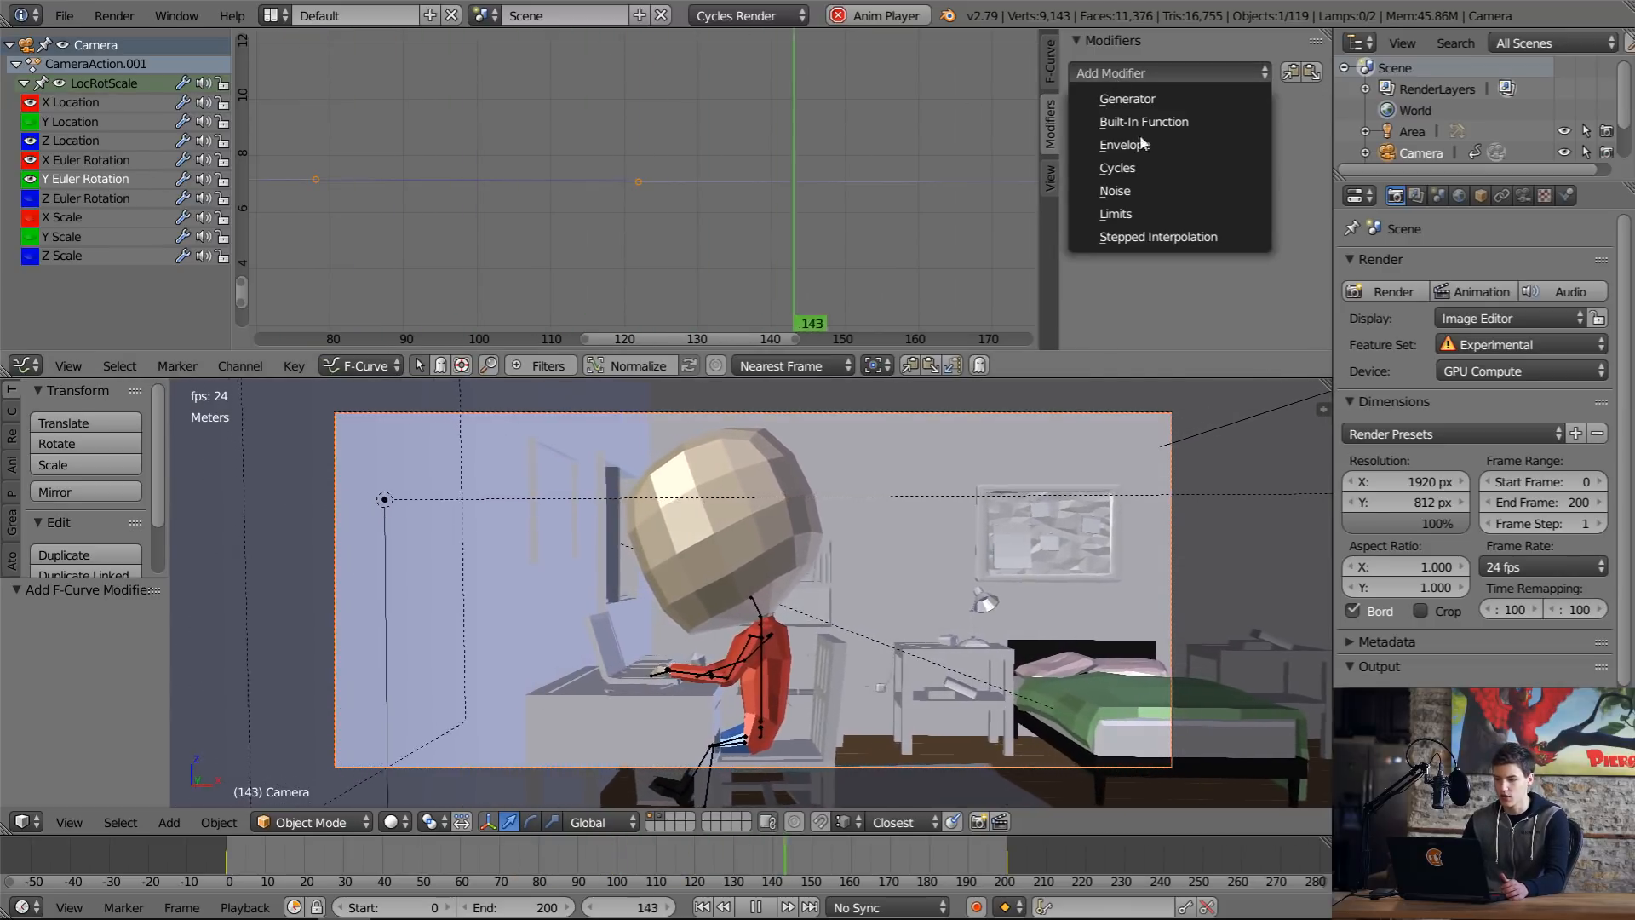
{"action": "left_click", "coordinate": [1131, 182]}
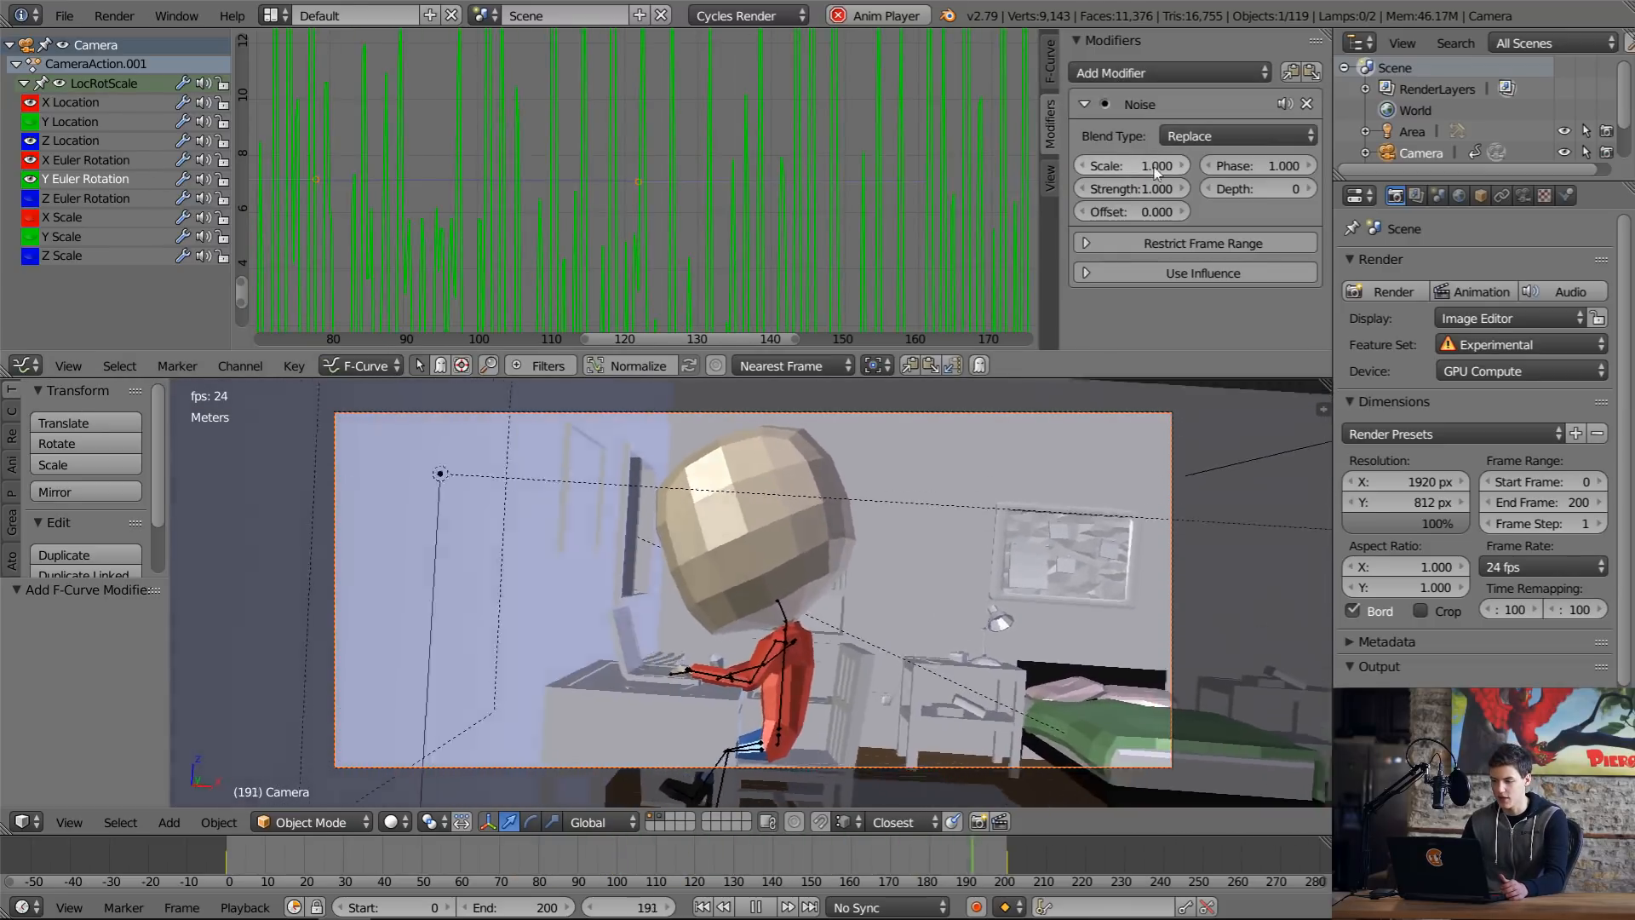
{"action": "left_click", "coordinate": [1131, 166]}
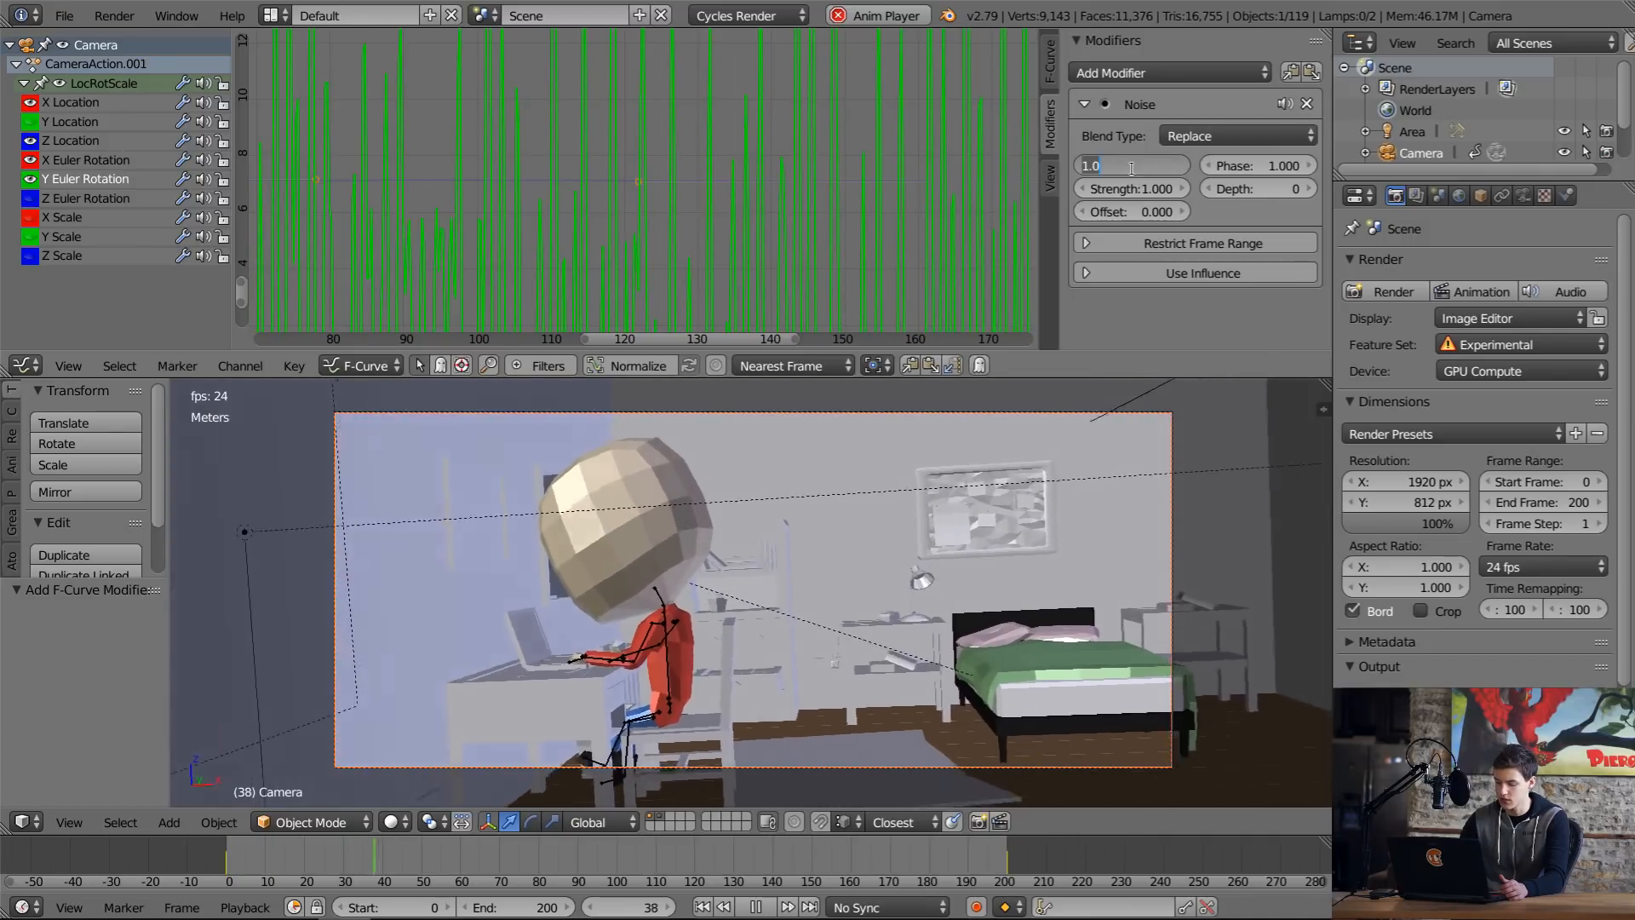
{"action": "type", "text": "19"}
{"action": "key", "text": "Return"}
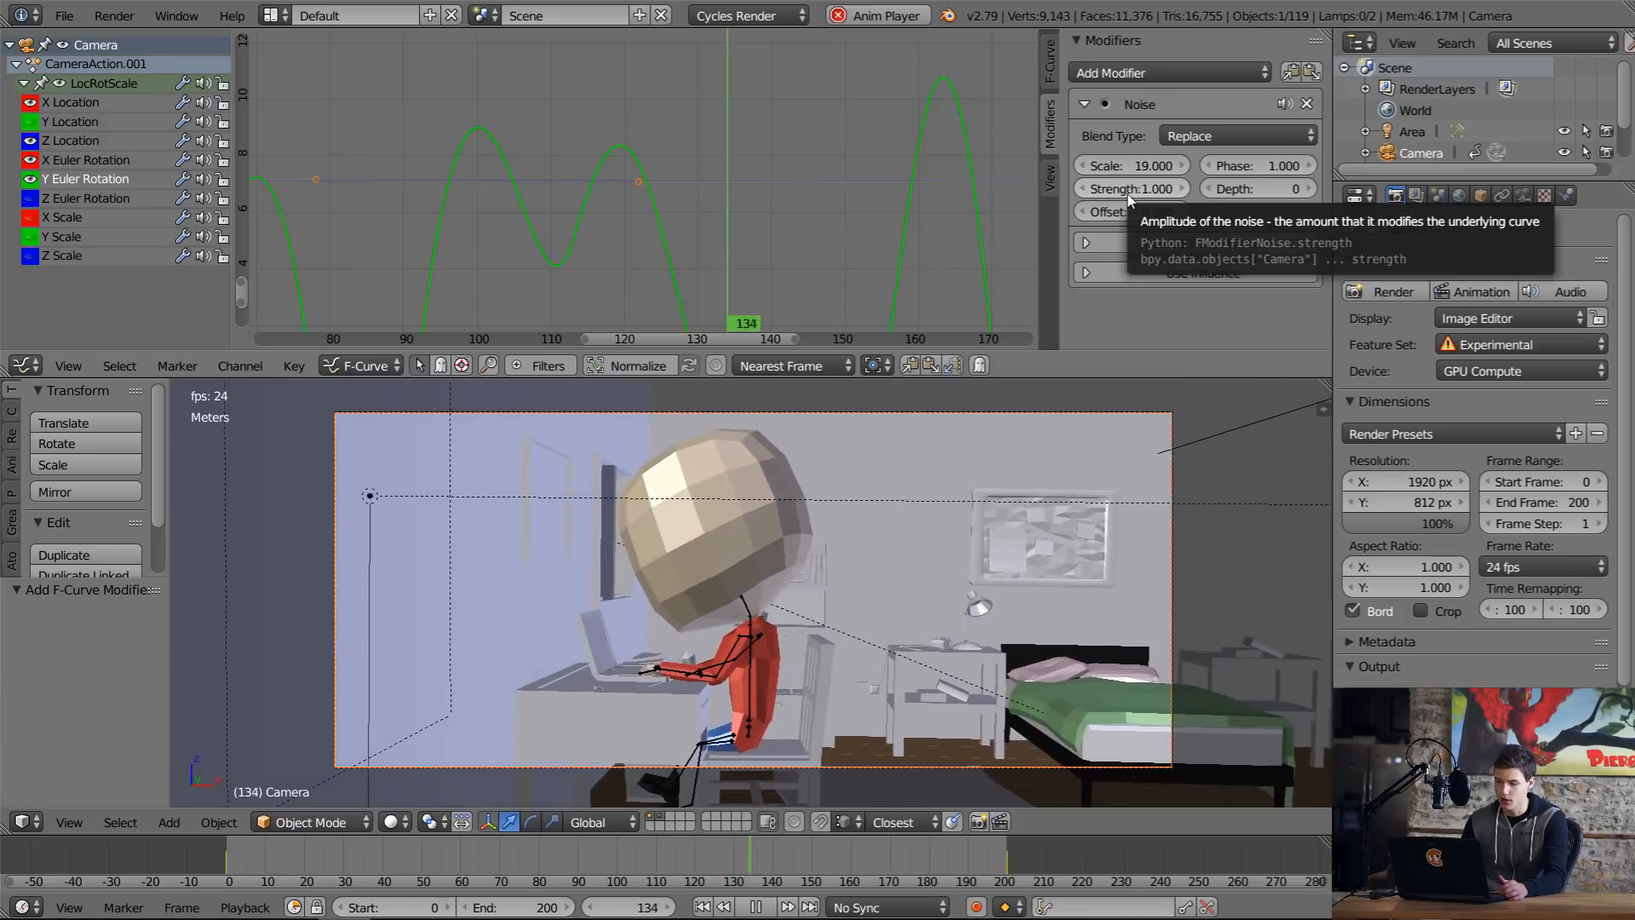
Step: Set the strength of the Y Euler Rotation curve's Noise modifier to 0.01
{"action": "left_click", "coordinate": [1127, 189]}
{"action": "key", "text": "BackSpace"}
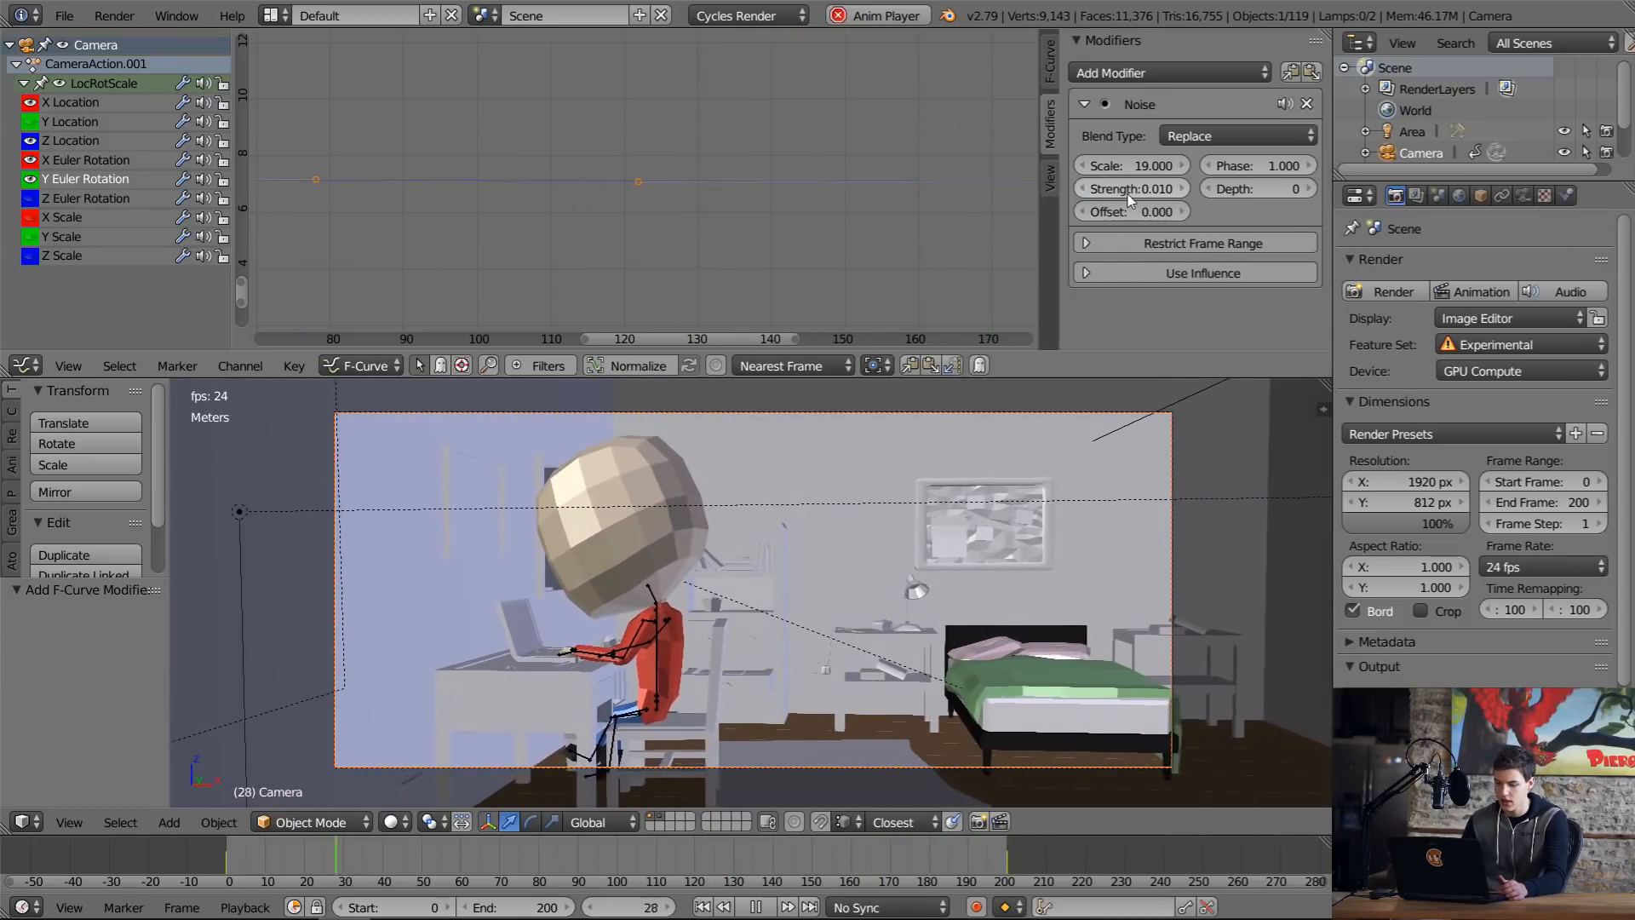
{"action": "left_click", "coordinate": [1126, 191]}
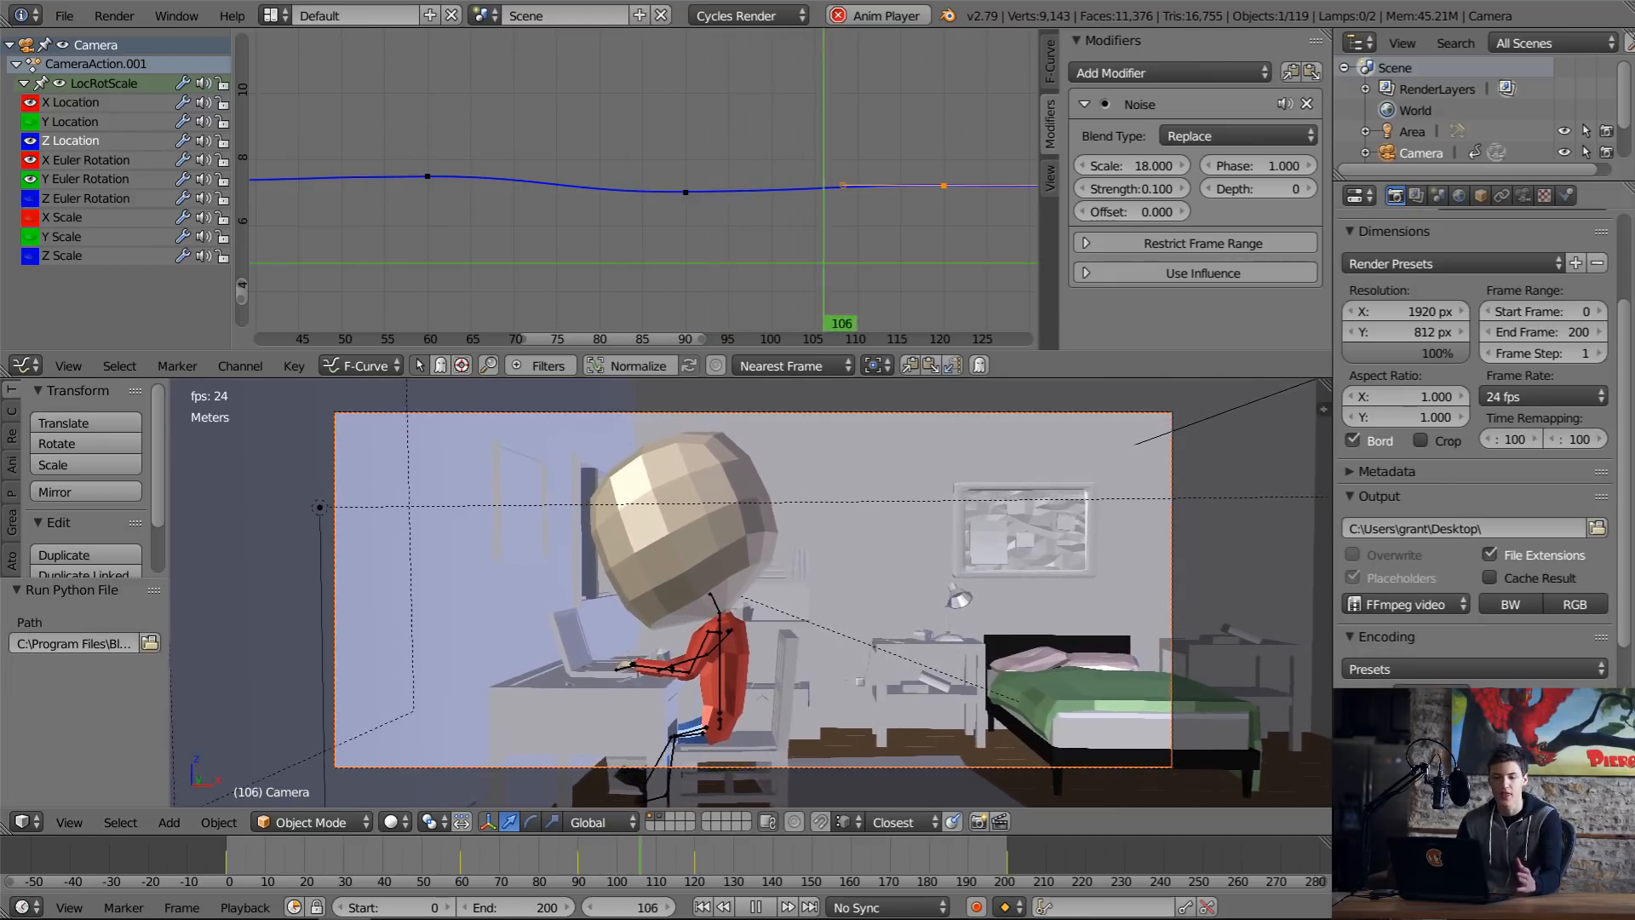
Step: Make an OpenGL render of the whole animation and play the rendered video in a maximized window
{"action": "left_click", "coordinate": [119, 18]}
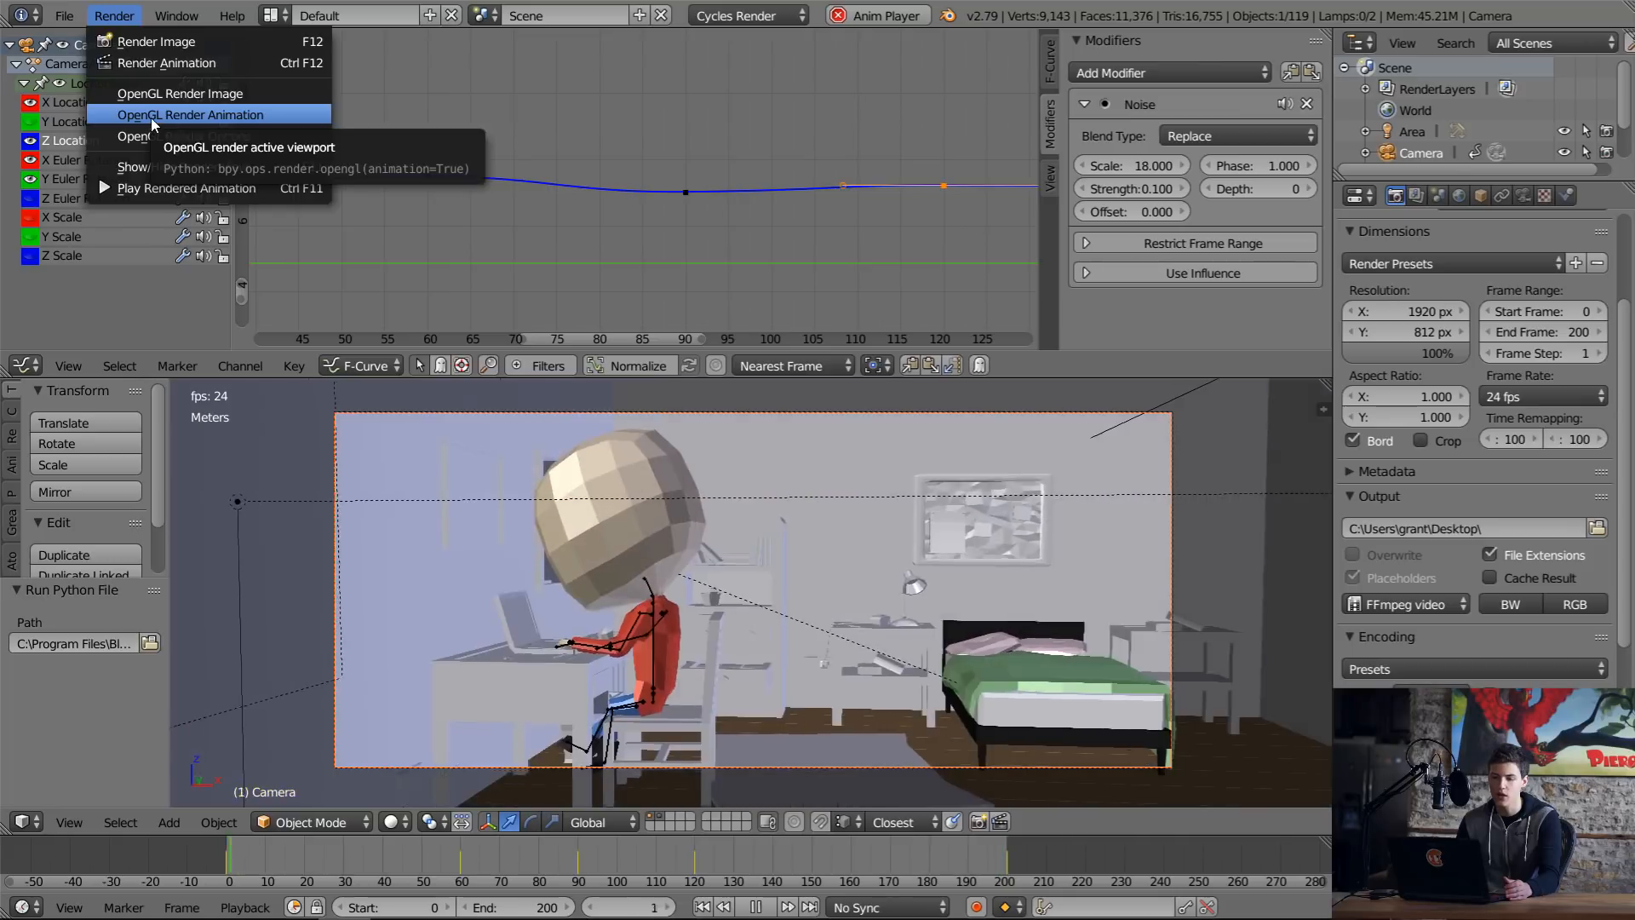
{"action": "left_click", "coordinate": [151, 117]}
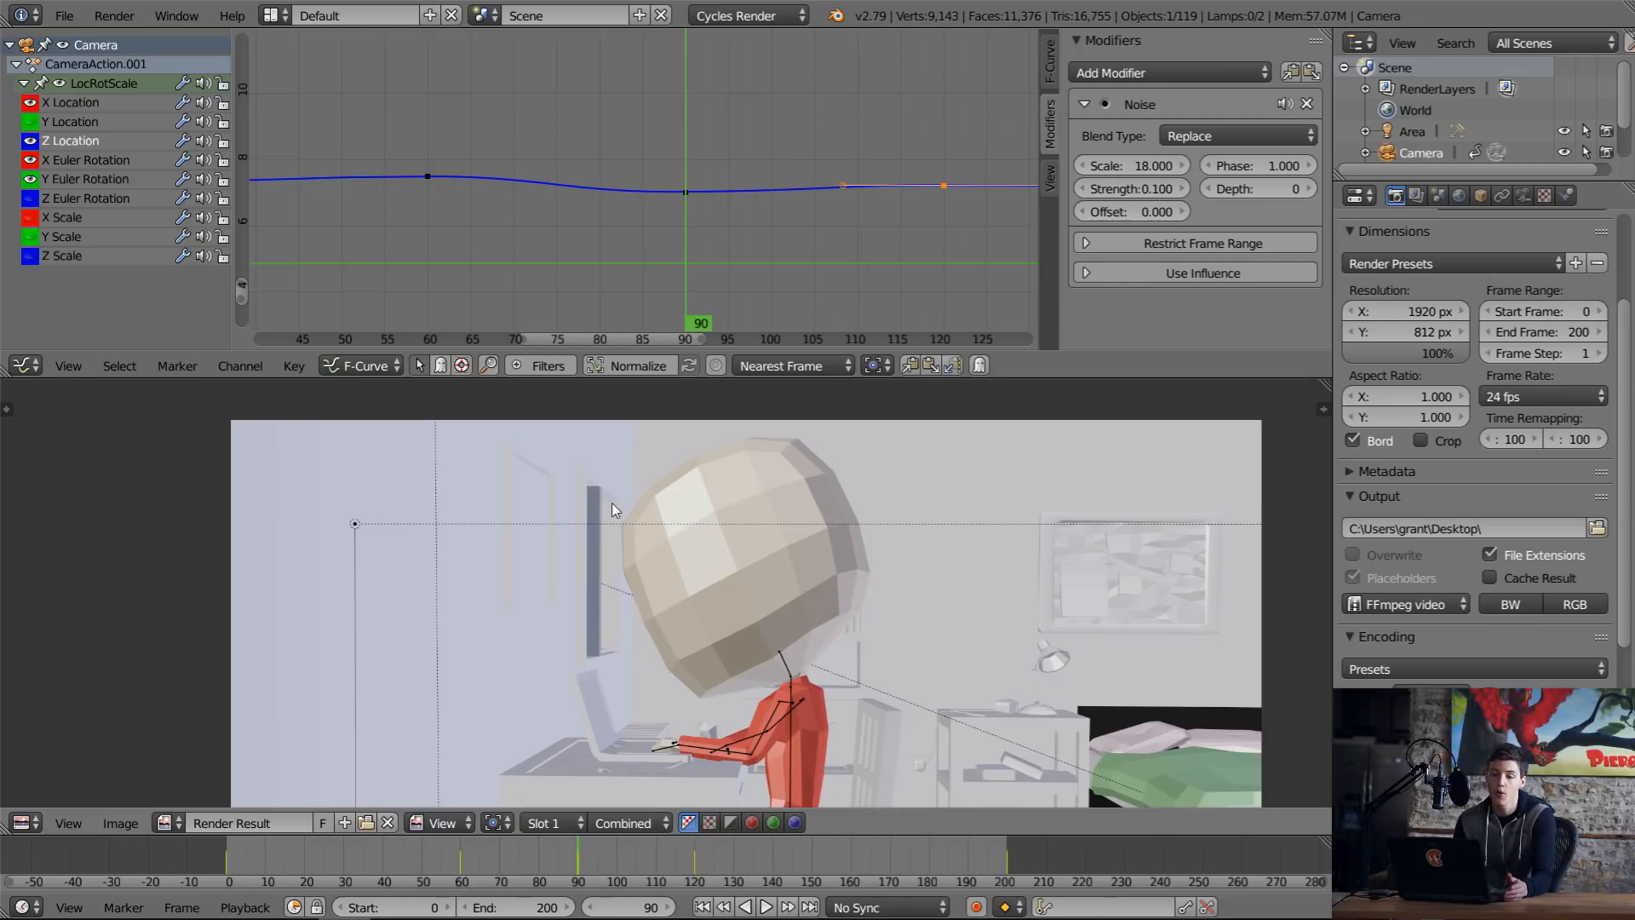
{"action": "left_click", "coordinate": [123, 19]}
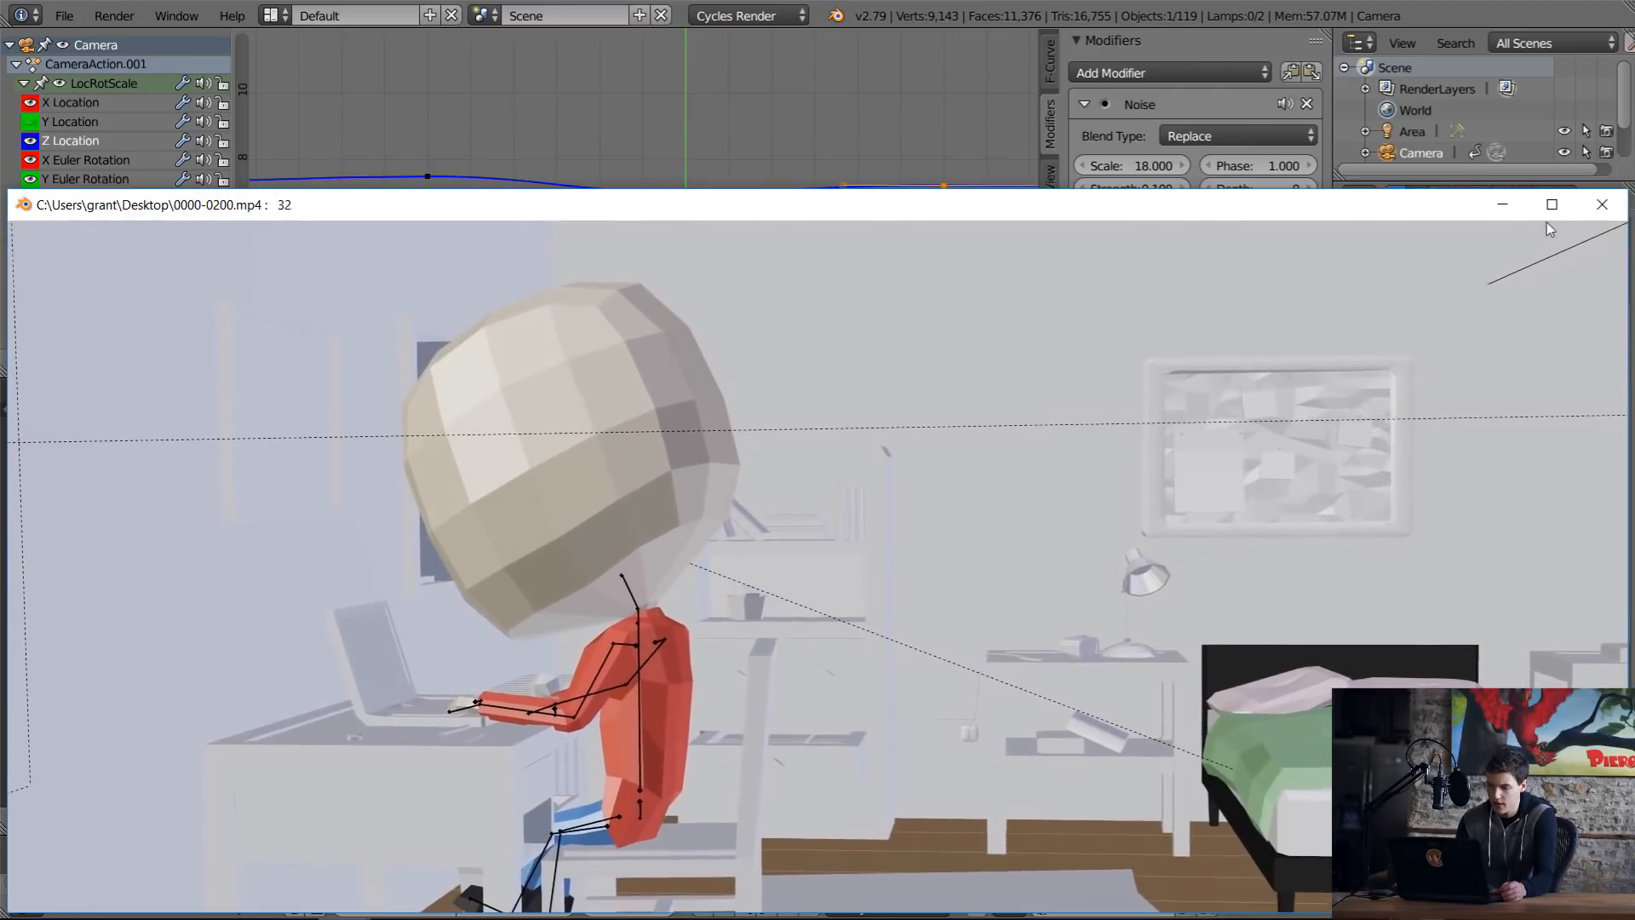
{"action": "left_click", "coordinate": [1550, 207]}
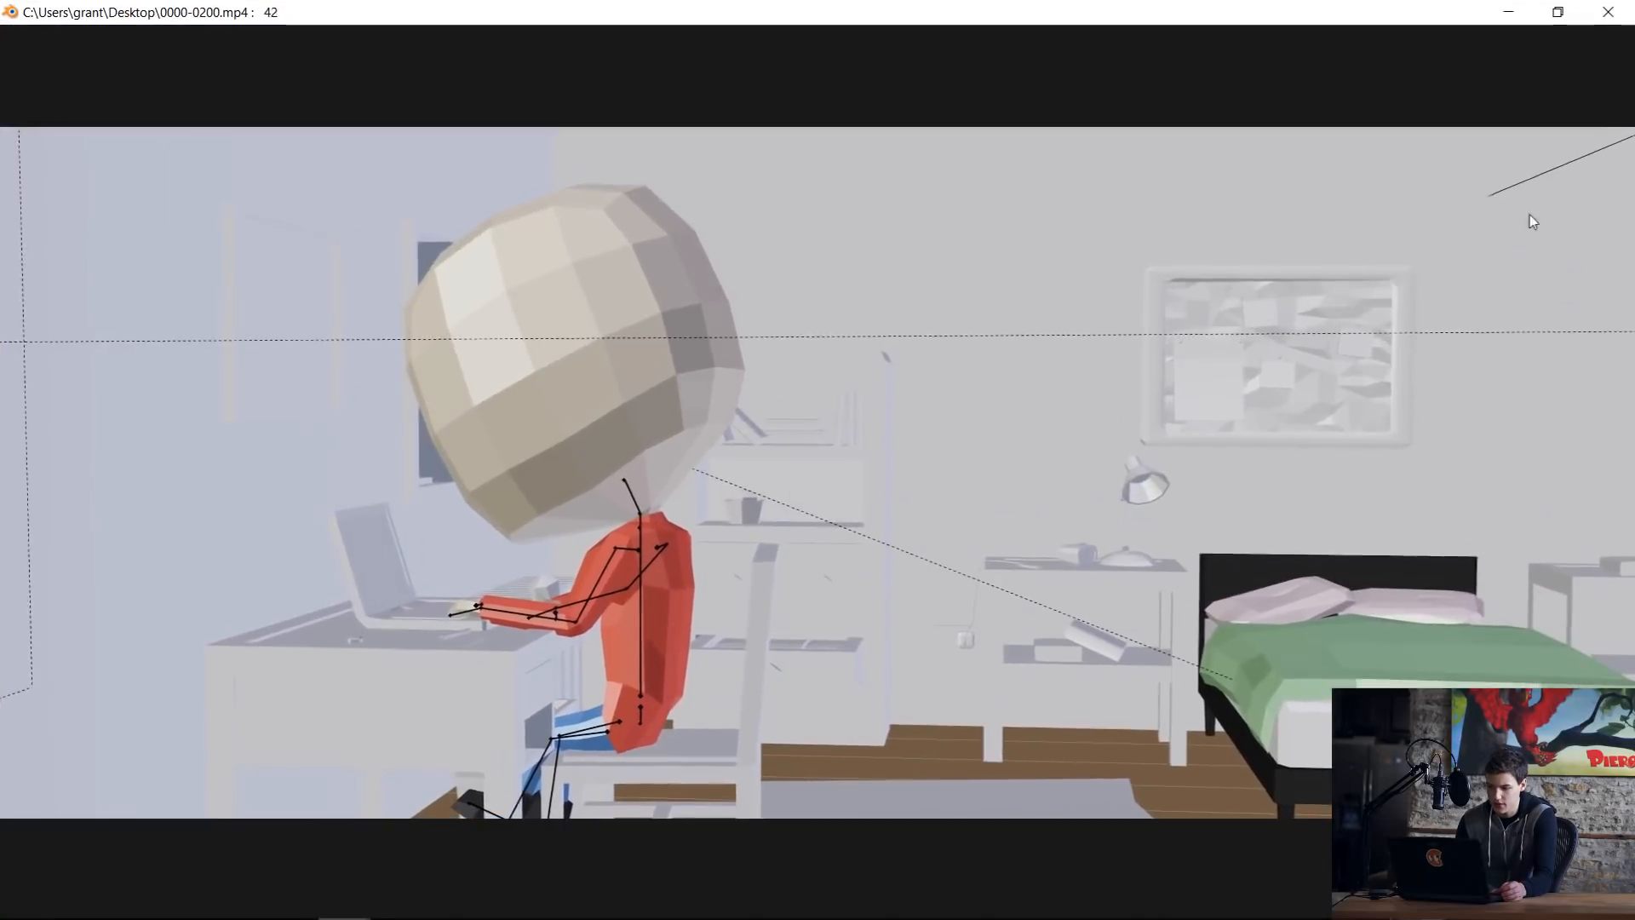